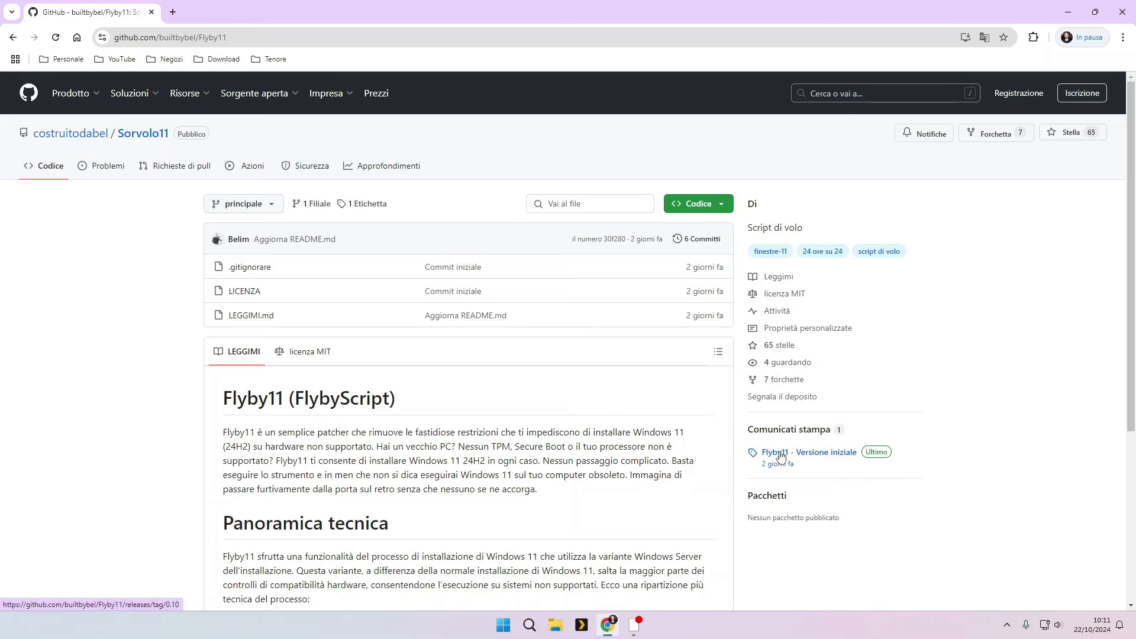
- Open the initial Flyby11 release page, look over its description and download flybyscript.zip from the release assets
left_click(781, 453)
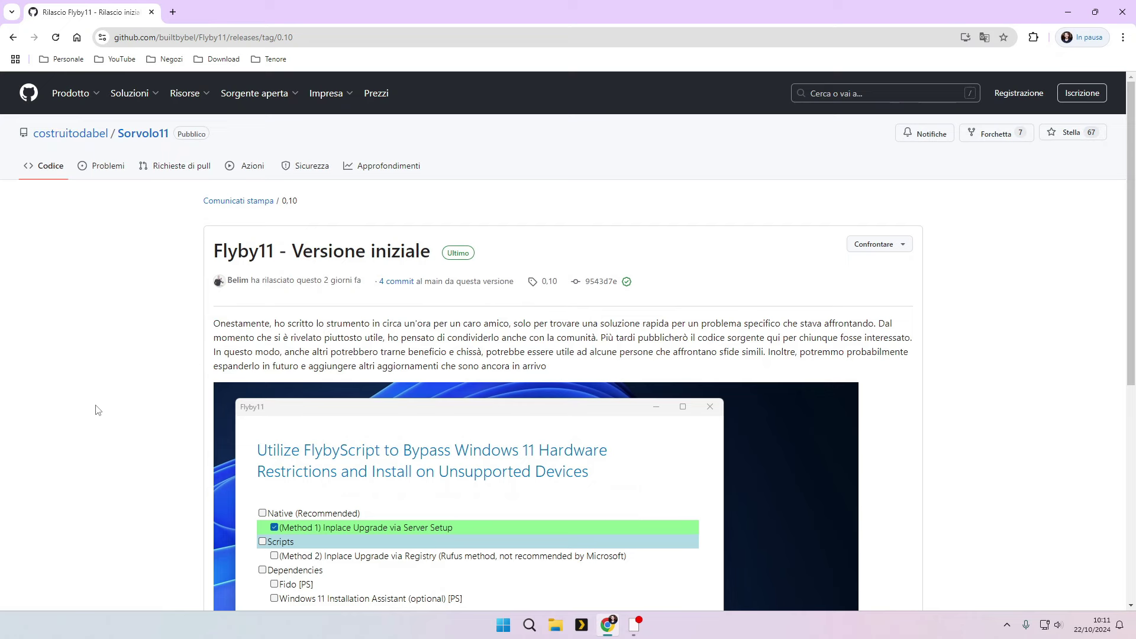
scroll(52, 411, "down", 3)
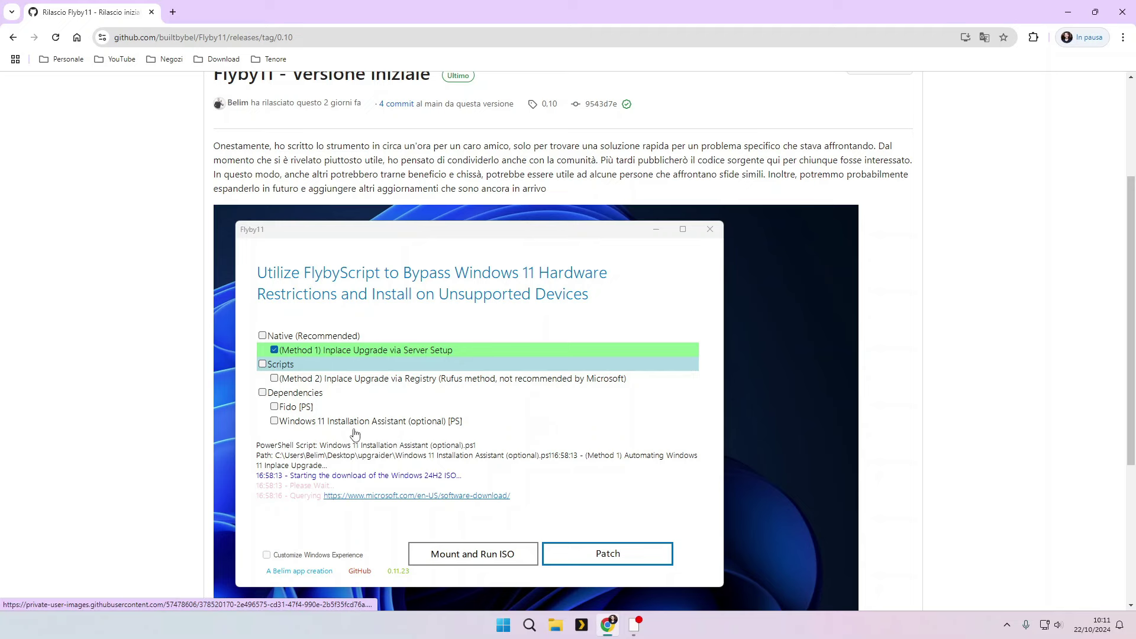
scroll(237, 481, "up", 2)
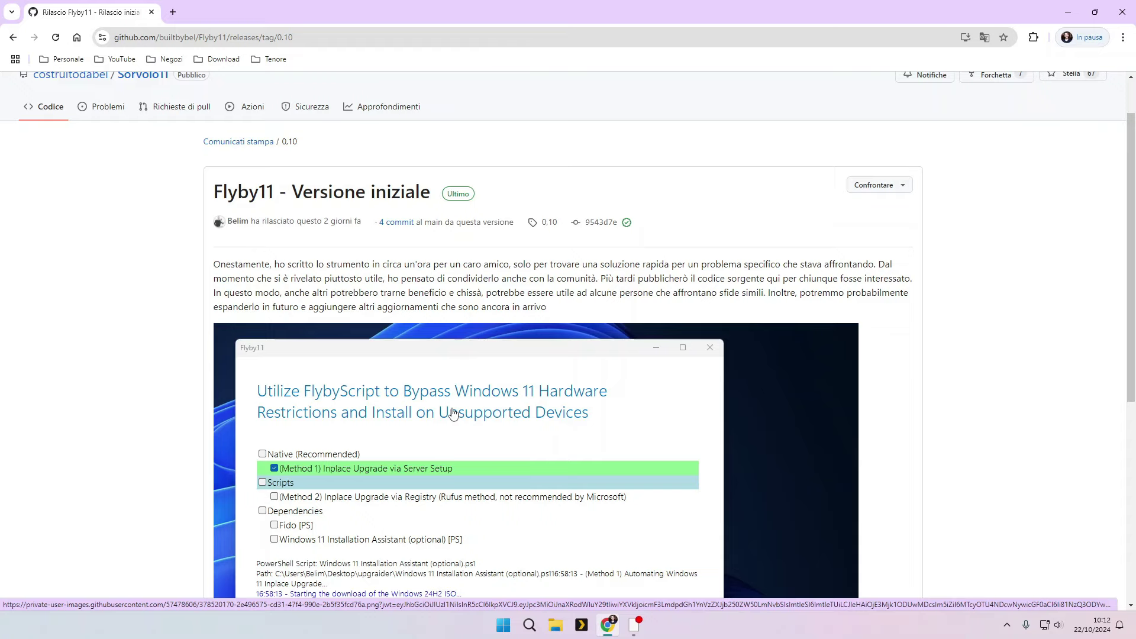
right_click(418, 408)
left_click(65, 511)
scroll(454, 395, "down", 2)
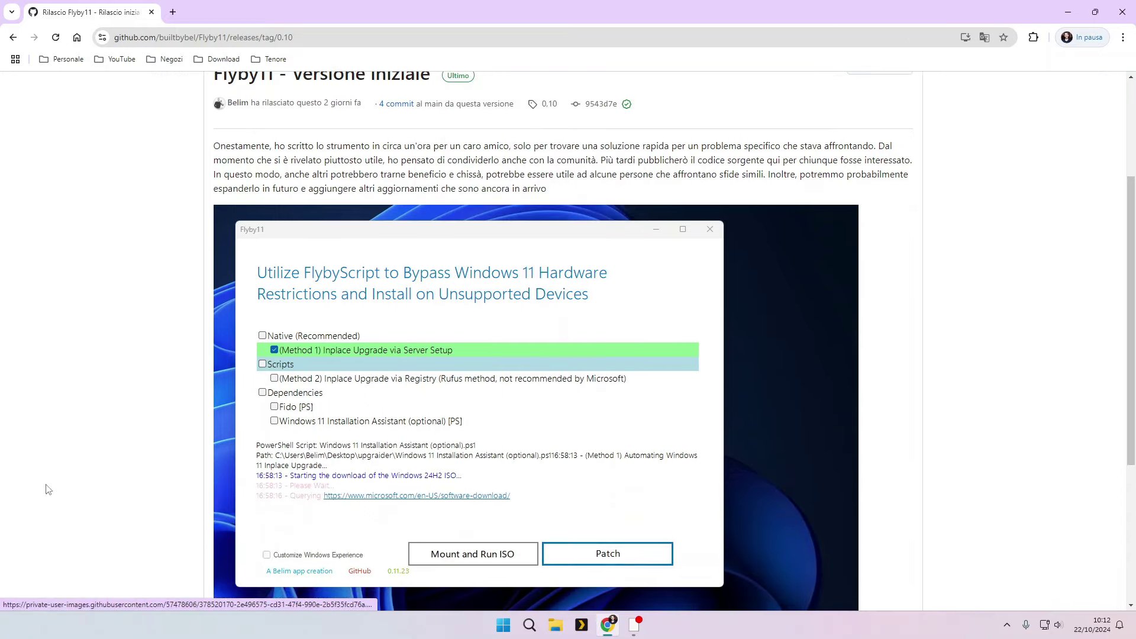
scroll(275, 492, "down", 3)
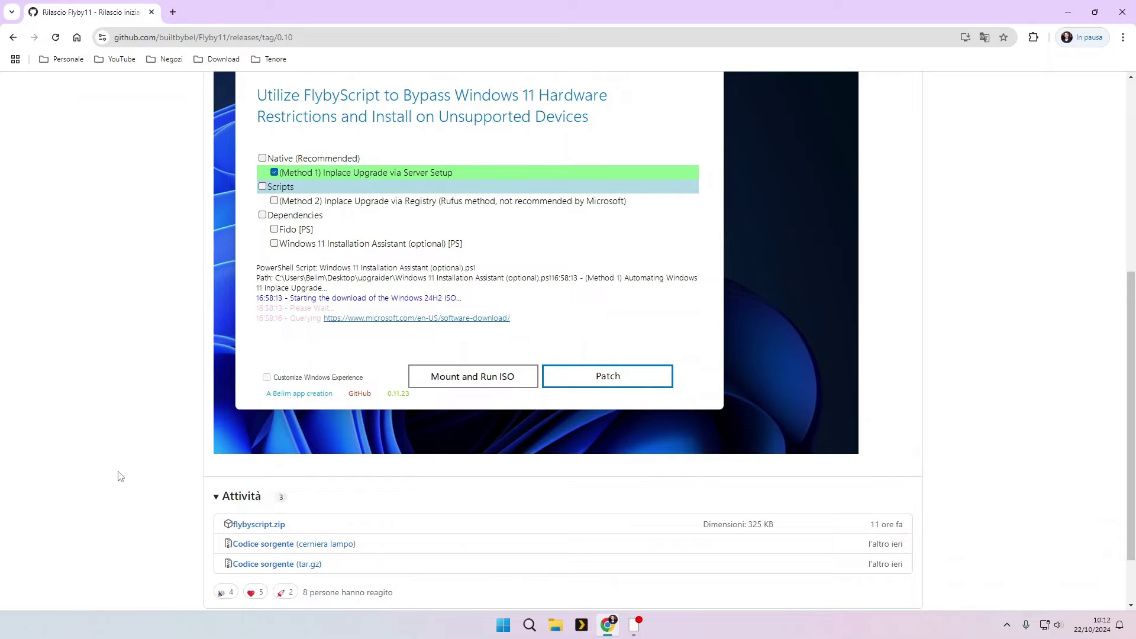
scroll(148, 485, "down", 1)
scroll(147, 485, "down", 1)
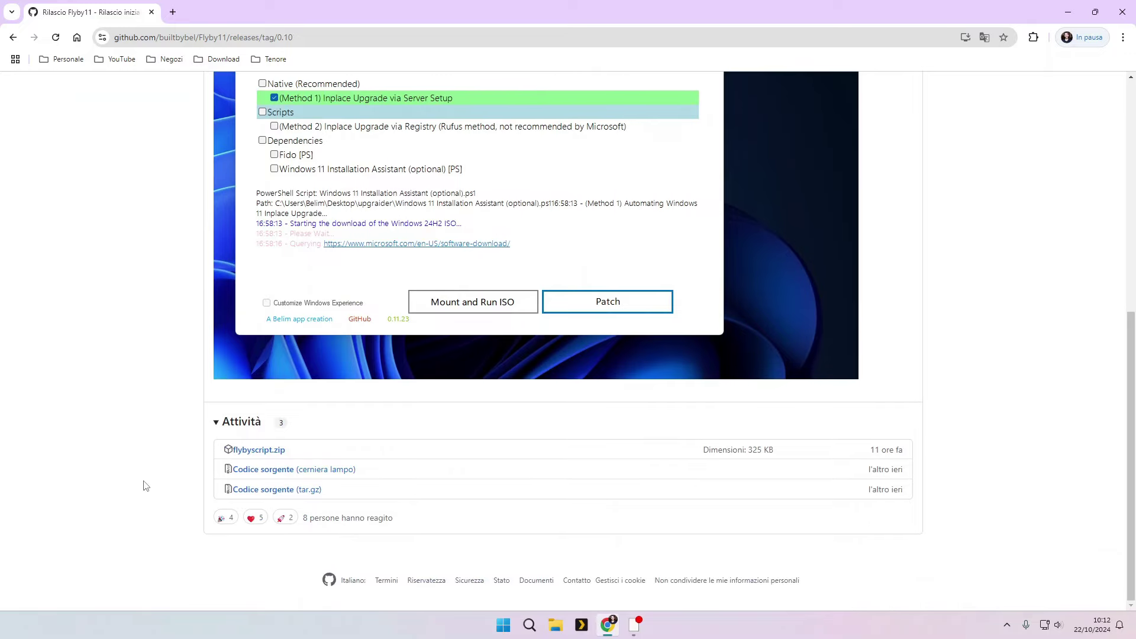
left_click(255, 451)
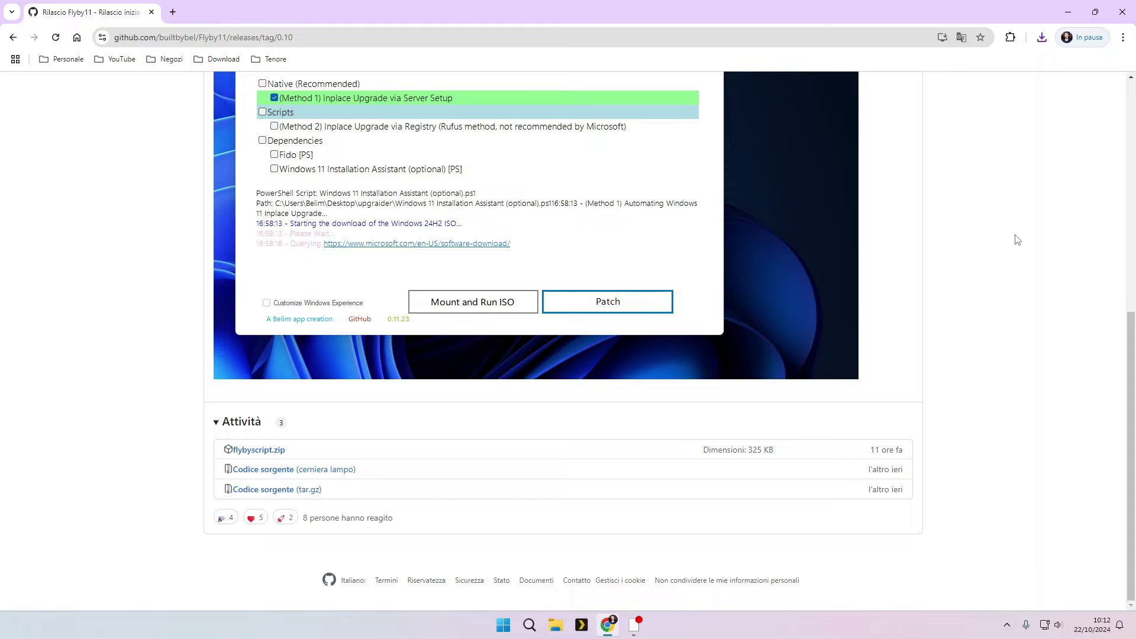
scroll(821, 340, "up", 3)
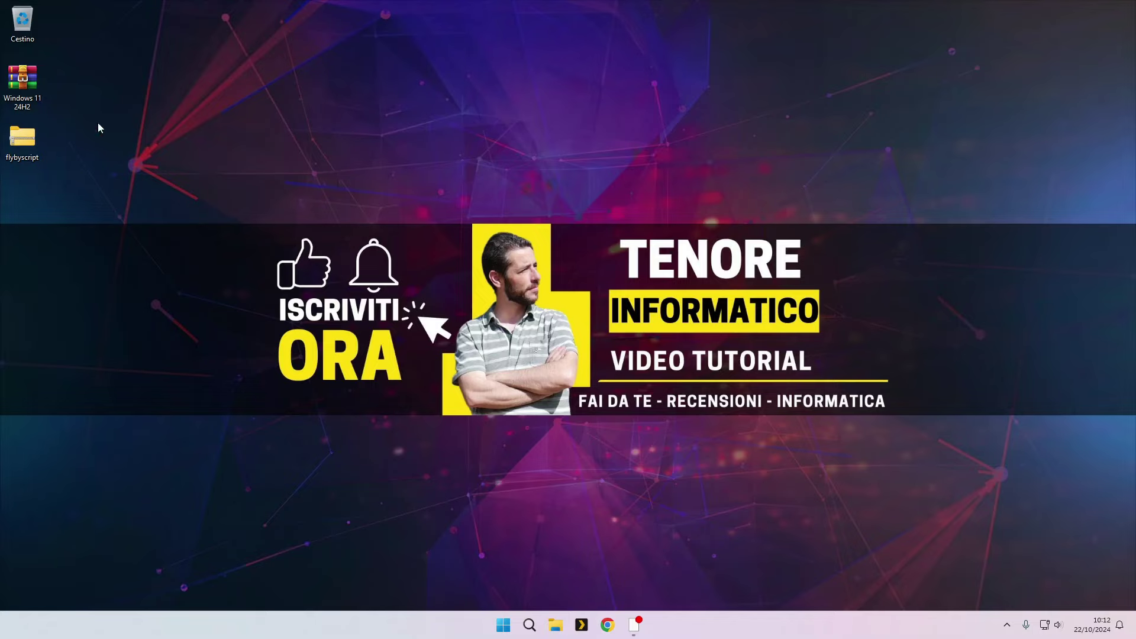
- Extract the flybyscript archive on the desktop into its own flybyscript folder with WinRAR
right_click(25, 145)
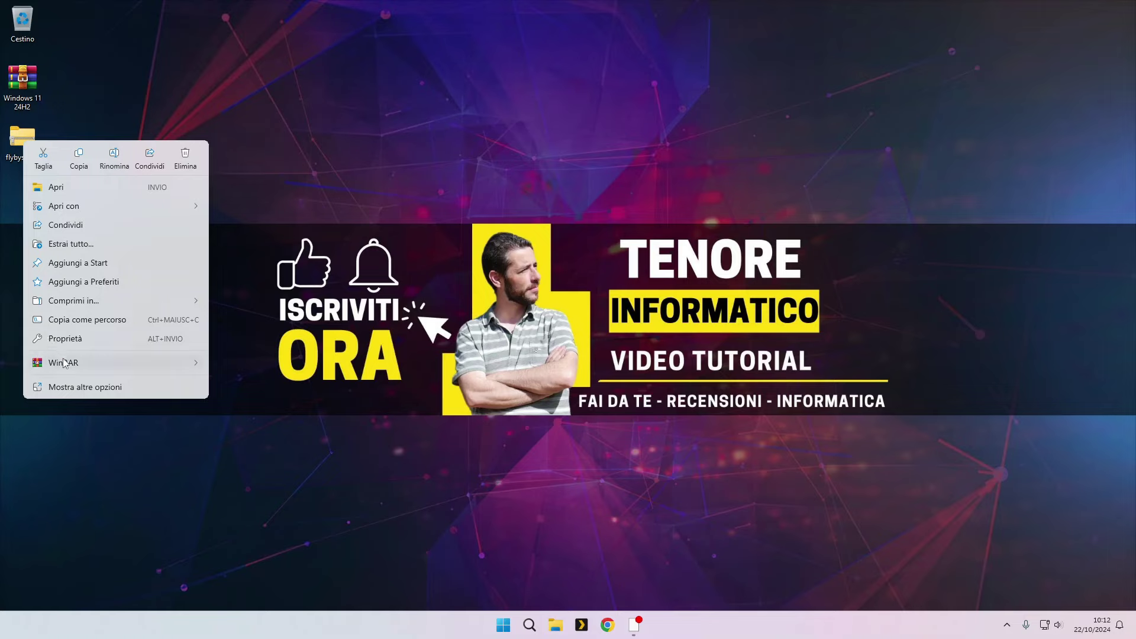
mouse_move(69, 365)
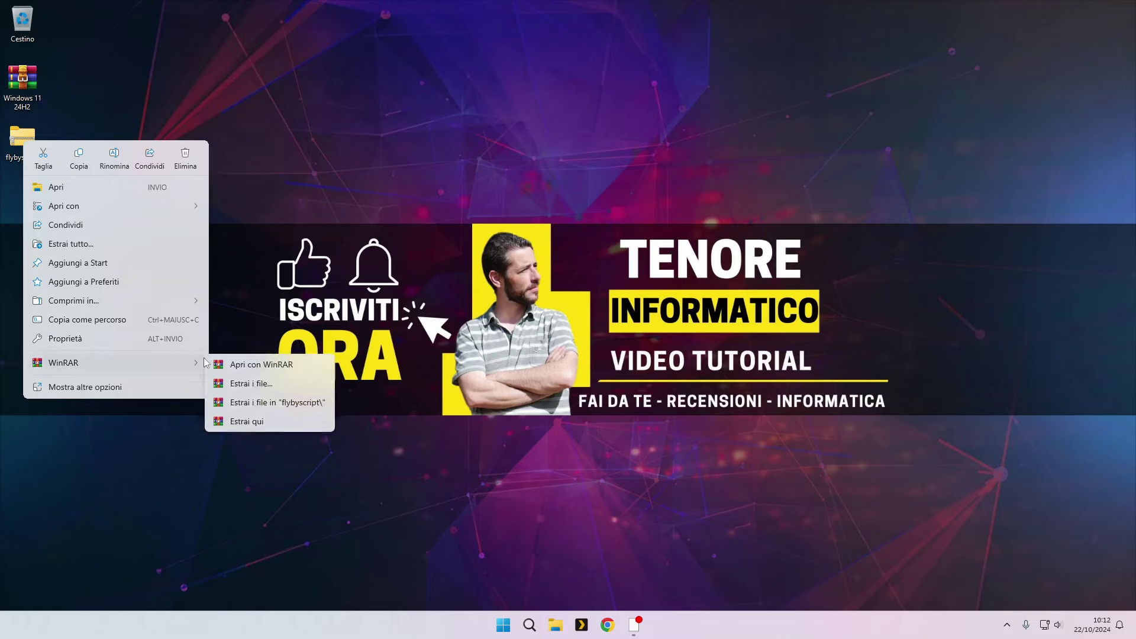
left_click(239, 407)
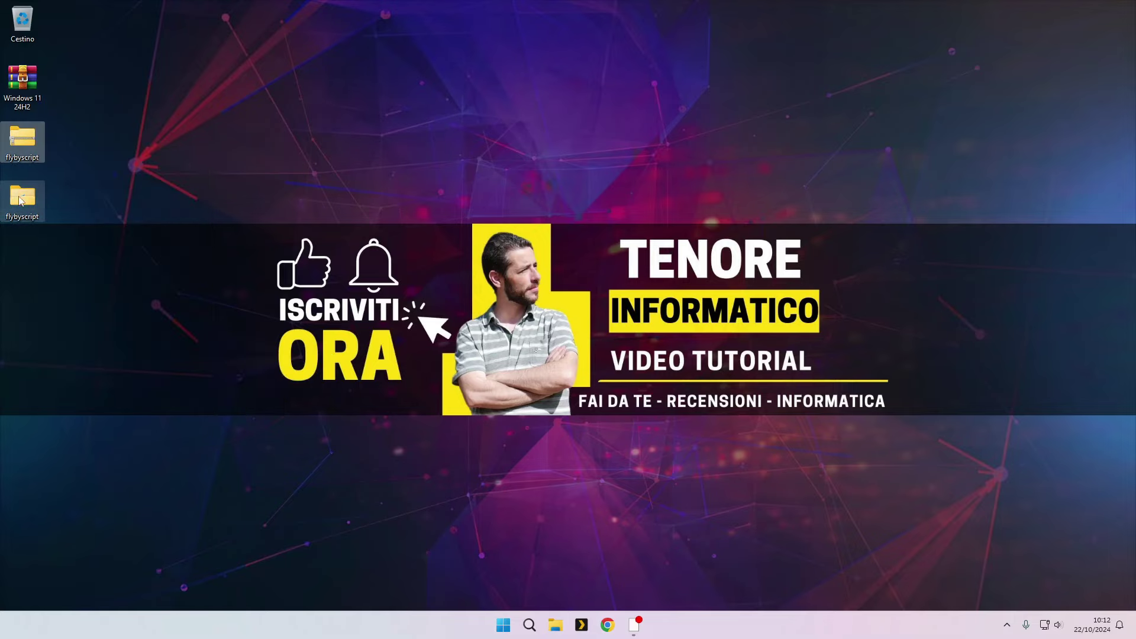
- Open the extracted flybyscript folder and show its contents as large icons
double_click(35, 207)
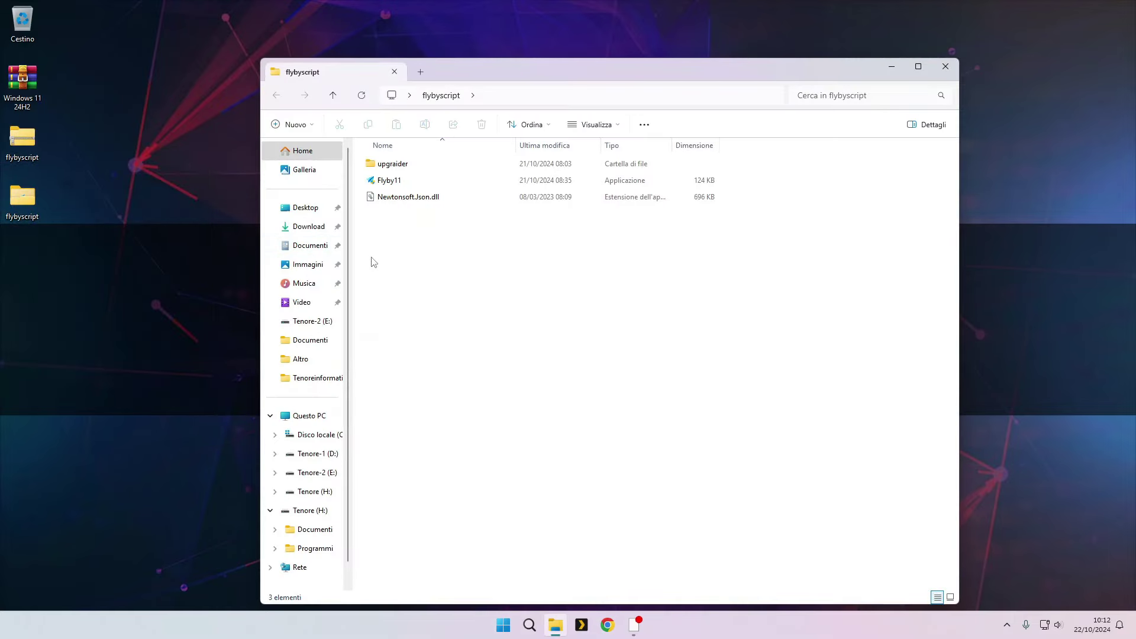
right_click(420, 231)
mouse_move(462, 244)
left_click(599, 271)
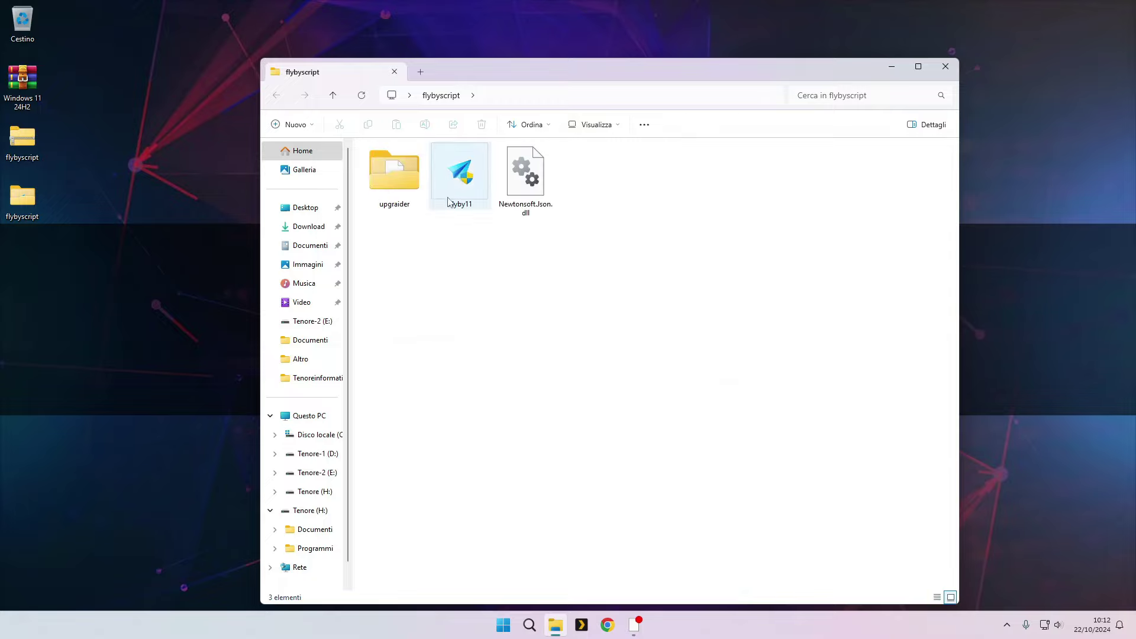
mouse_move(464, 175)
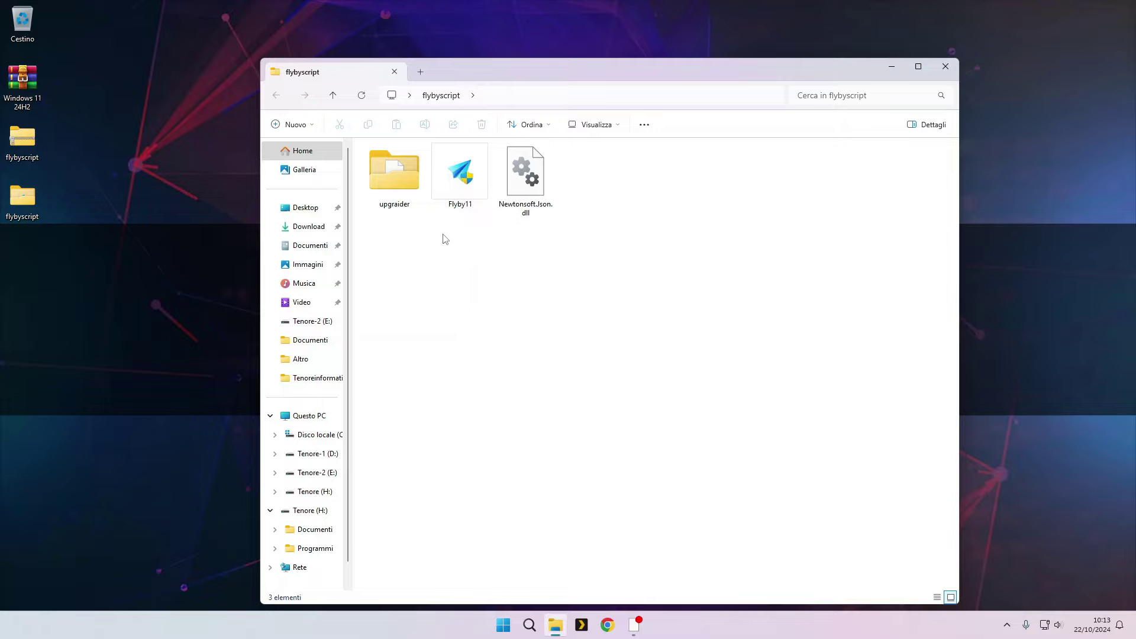
- Launch Flyby11, allow it to run past the SmartScreen block, and close the flybyscript folder window
double_click(462, 181)
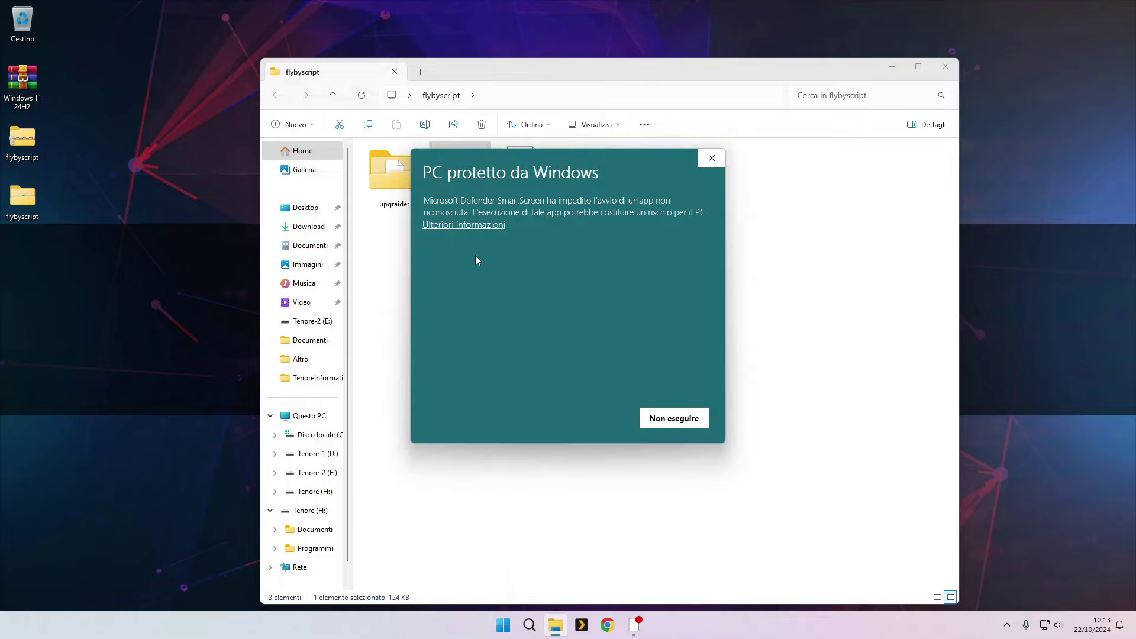
left_click(464, 224)
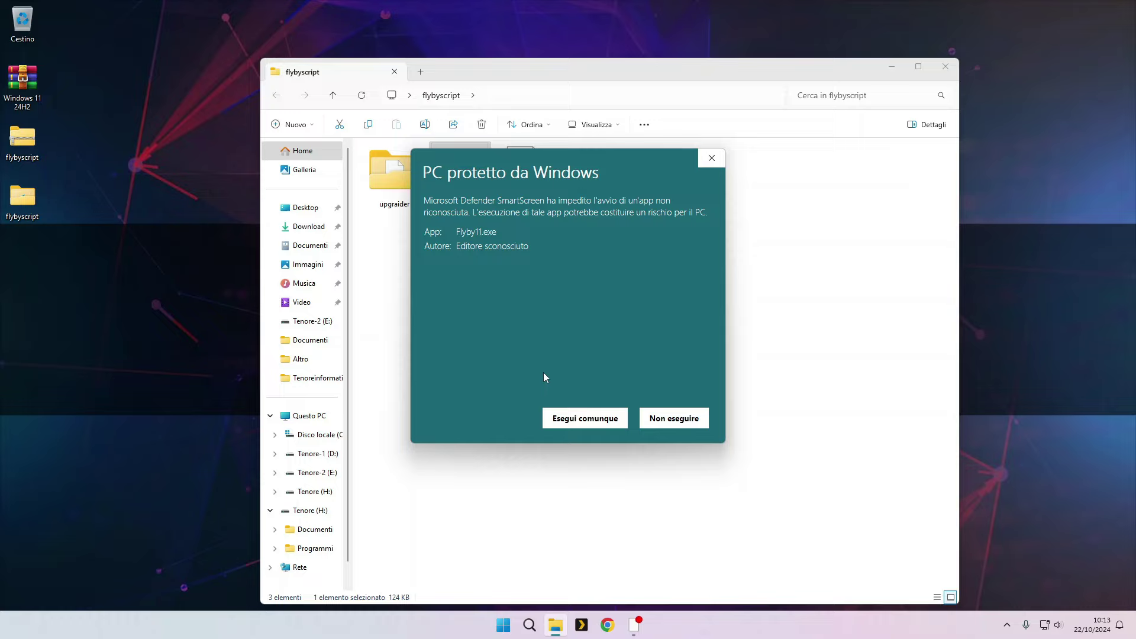
left_click(572, 415)
left_click(937, 83)
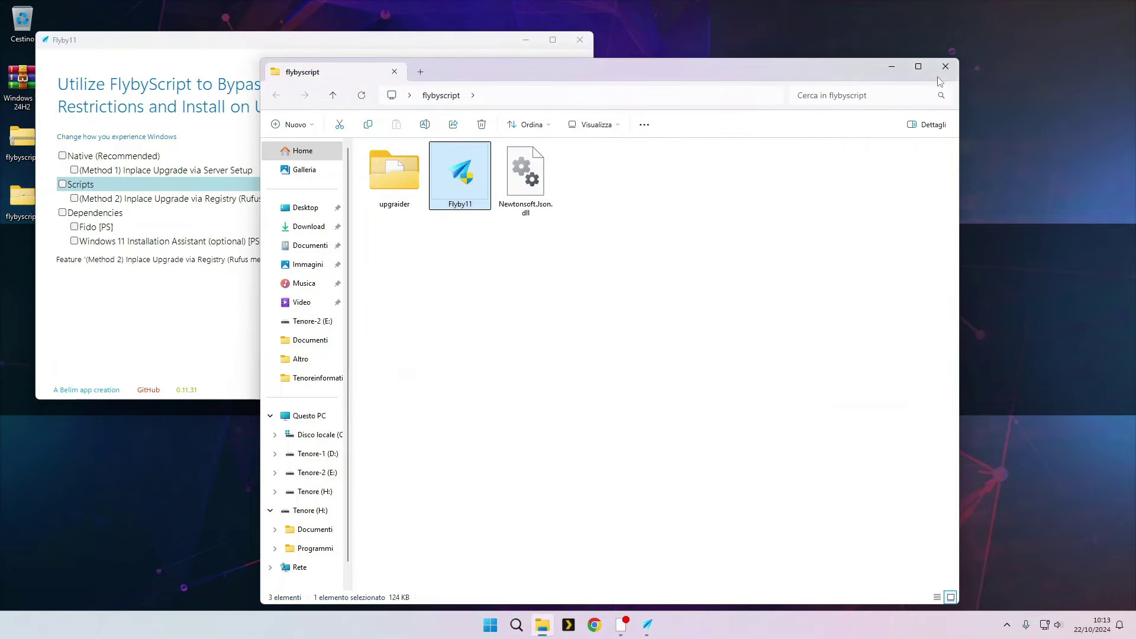
left_click(945, 66)
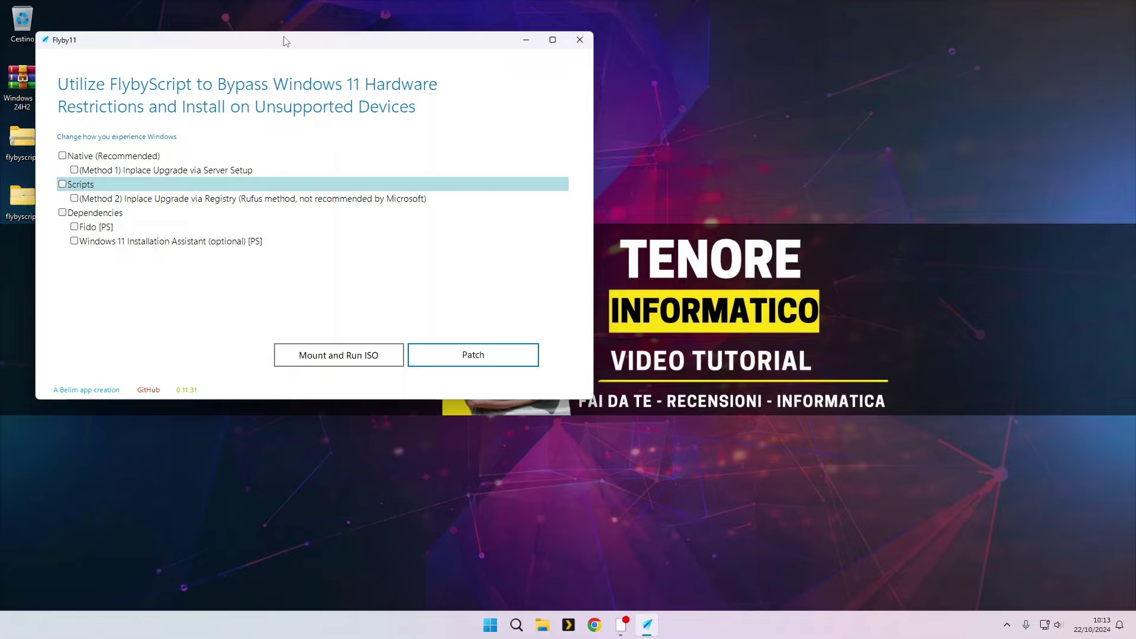
- Move the Flyby11 window to the middle of the desktop, keeping it at its normal size
left_click_drag(283, 41, 565, 110)
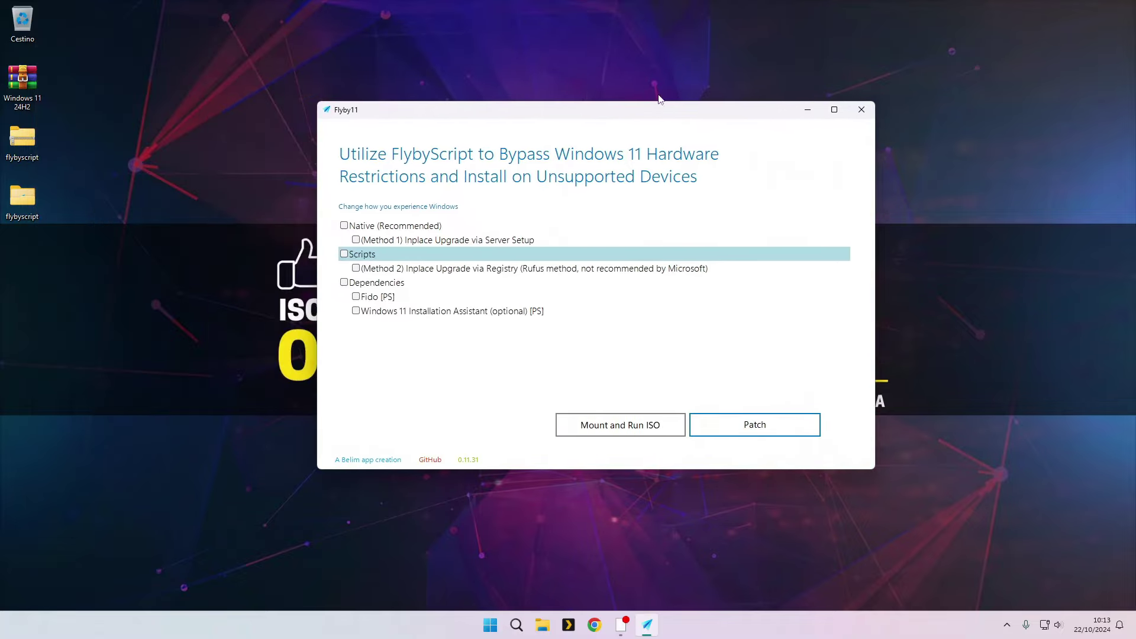
left_click(833, 110)
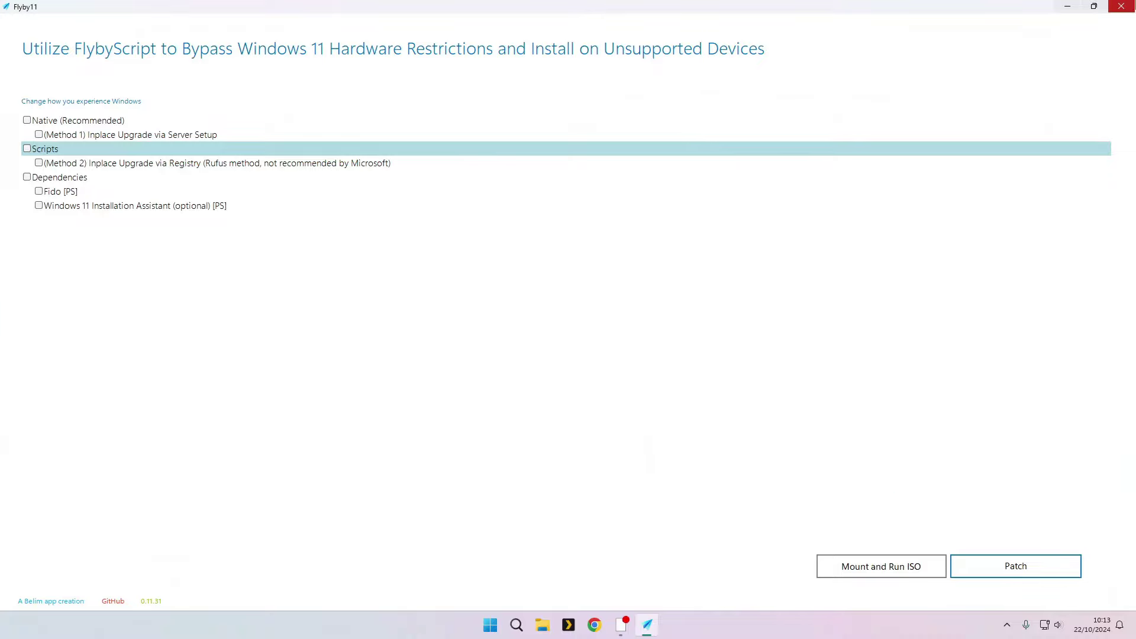
left_click(1094, 7)
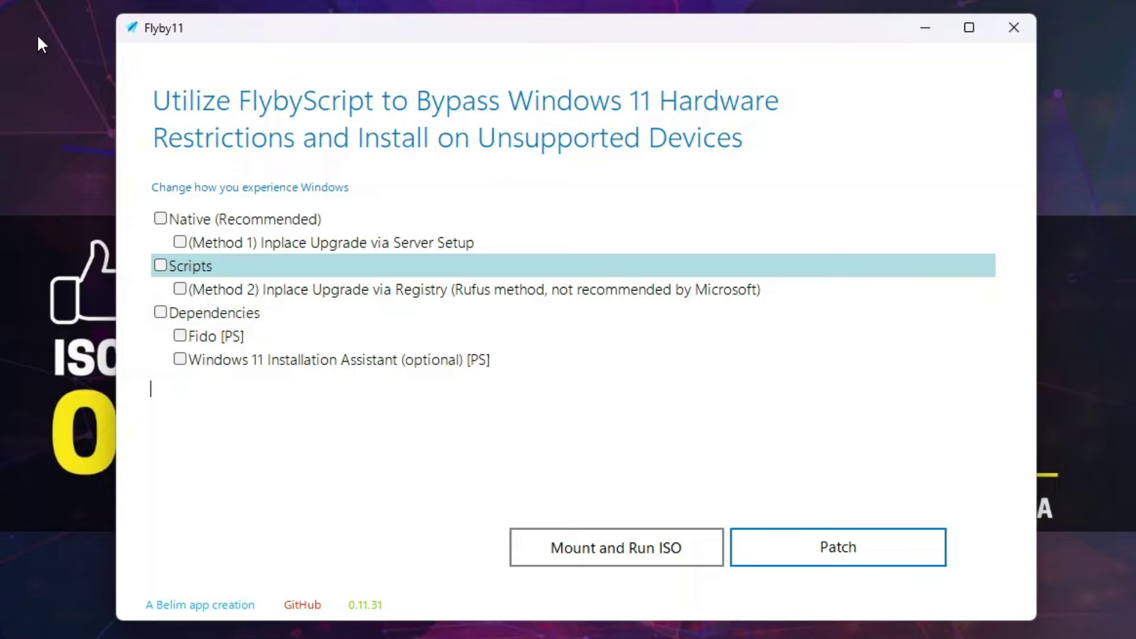
- Examine the descriptions of Method 1 (Server Setup) and Method 2 (Registry), leaving both upgrade options unticked
left_click(228, 219)
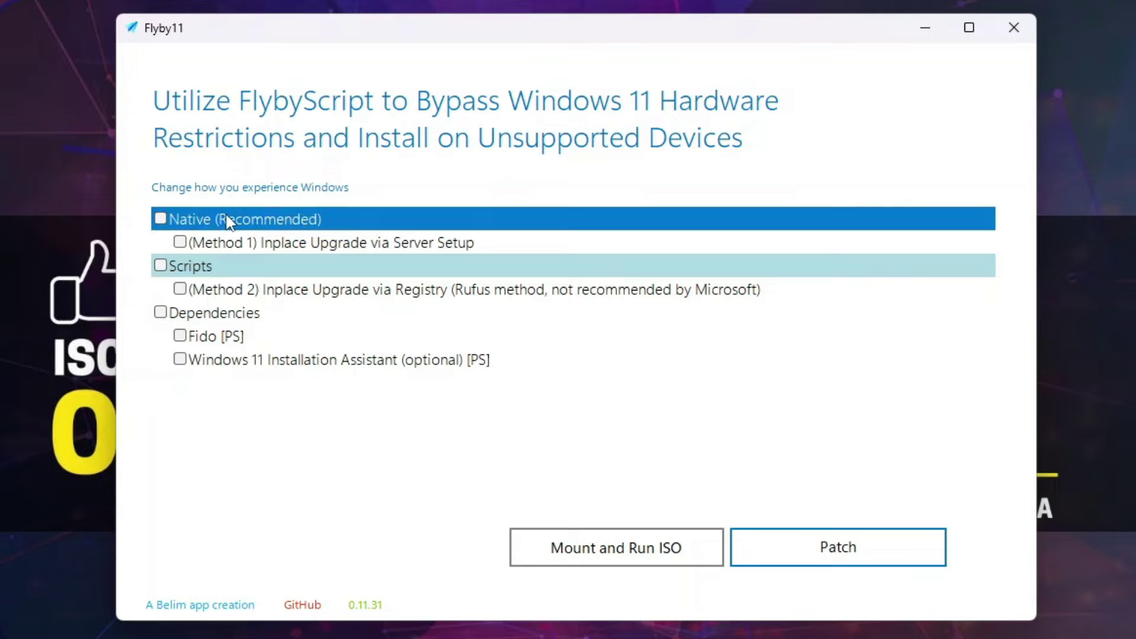
left_click(160, 218)
left_click(159, 218)
mouse_move(373, 241)
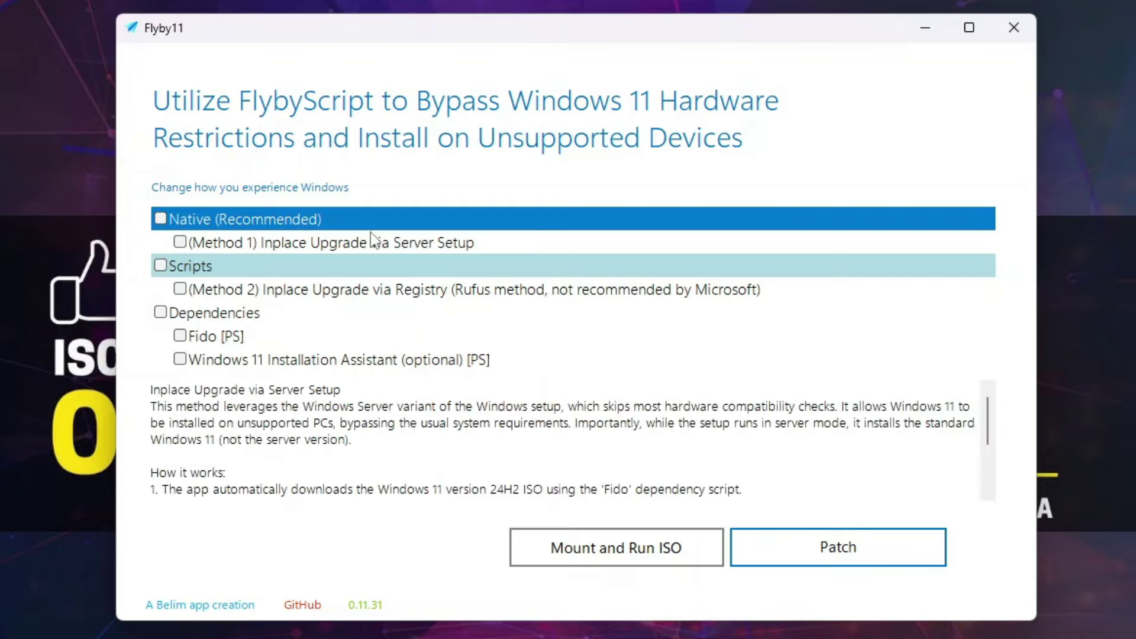
left_click(178, 249)
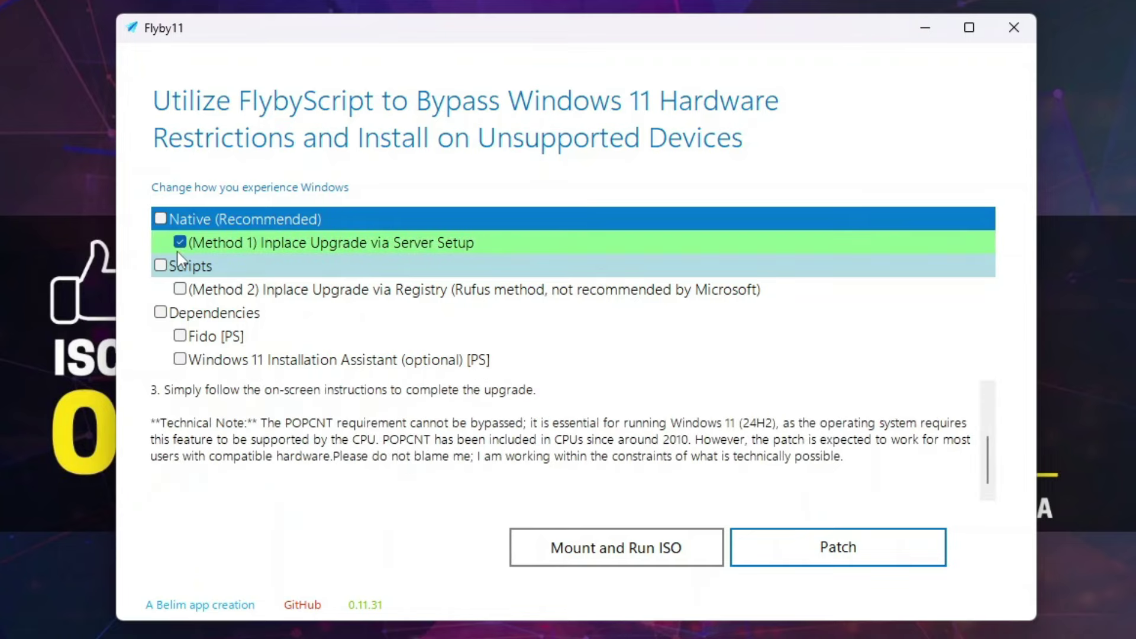
left_click(179, 244)
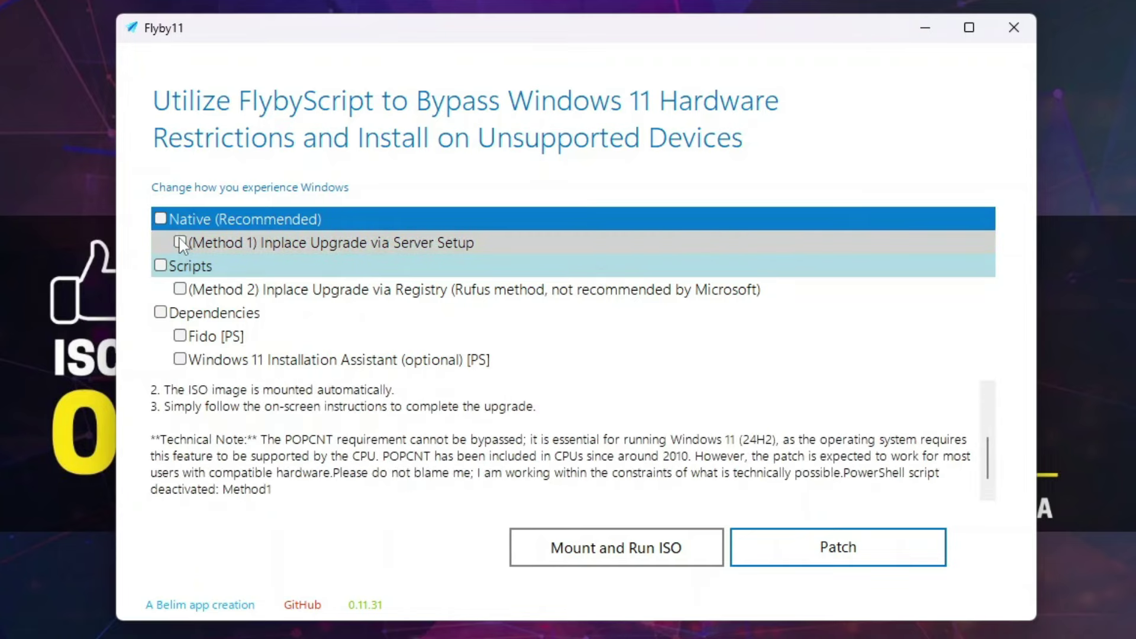
left_click(187, 271)
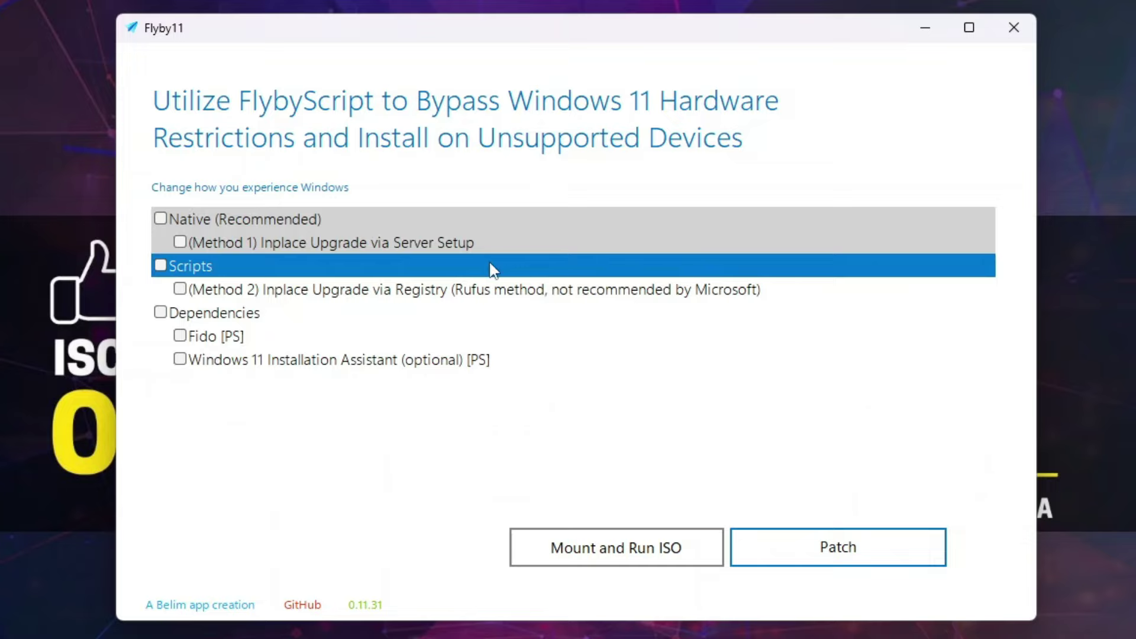
mouse_move(429, 291)
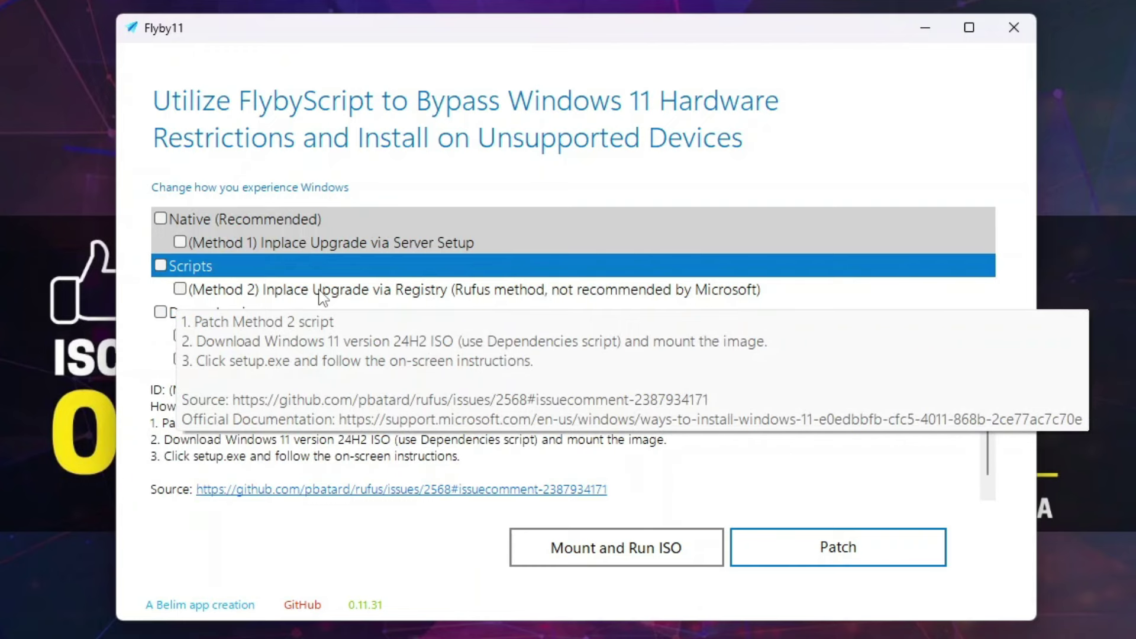
left_click(229, 244)
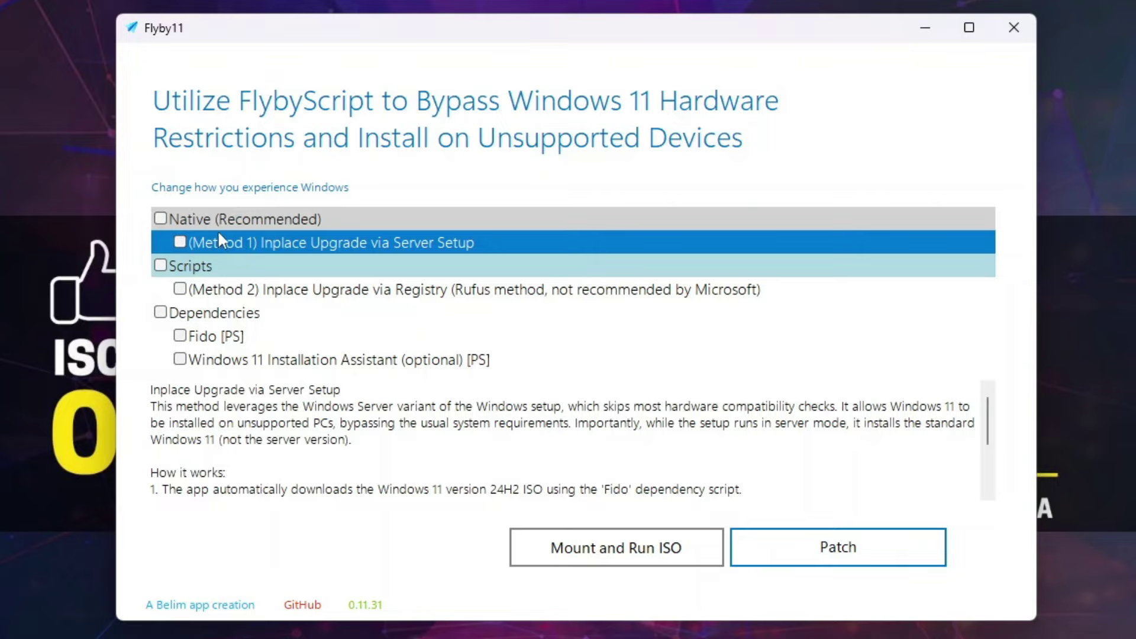
left_click(211, 219)
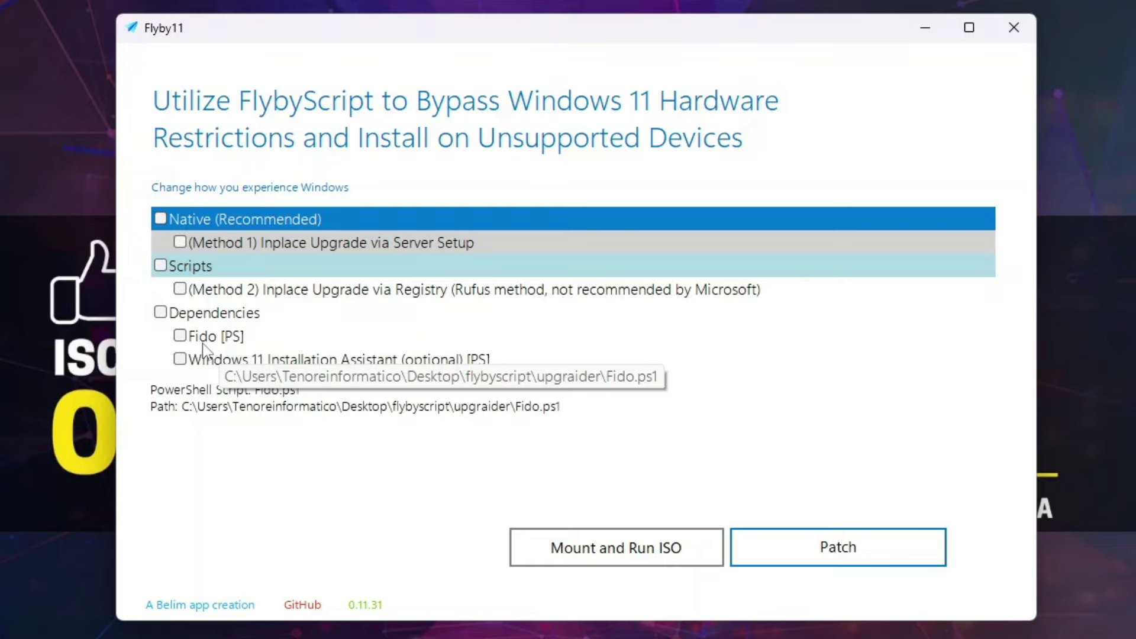
- Run the patch with only the Fido [PS] dependency enabled and confirm Windows 11 as the version in the ISO downloader
left_click(179, 336)
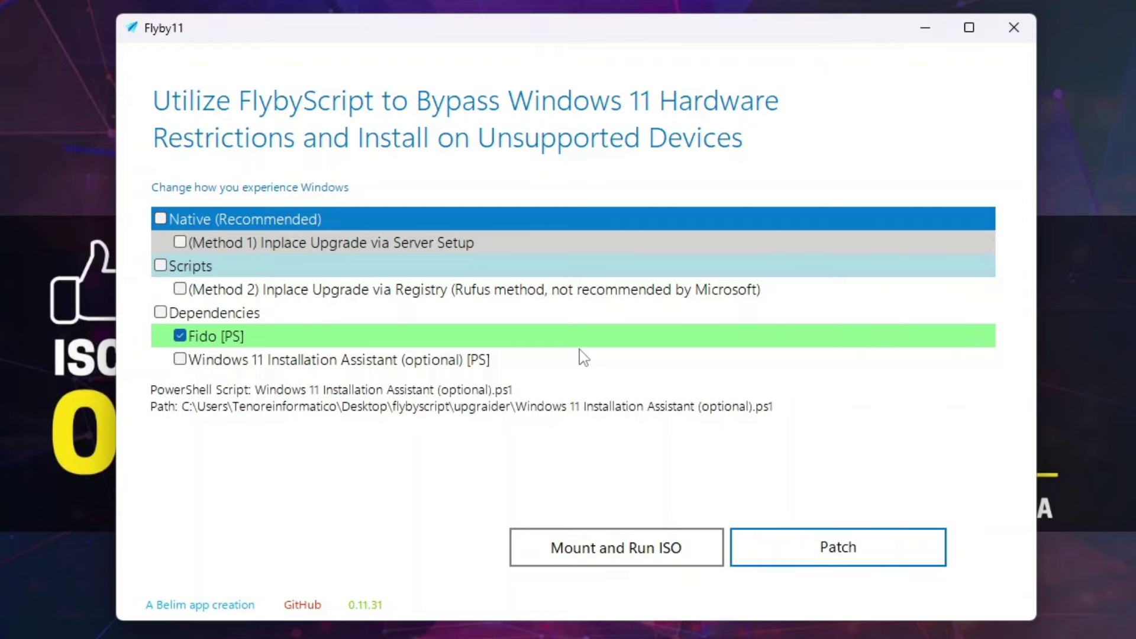
left_click(843, 556)
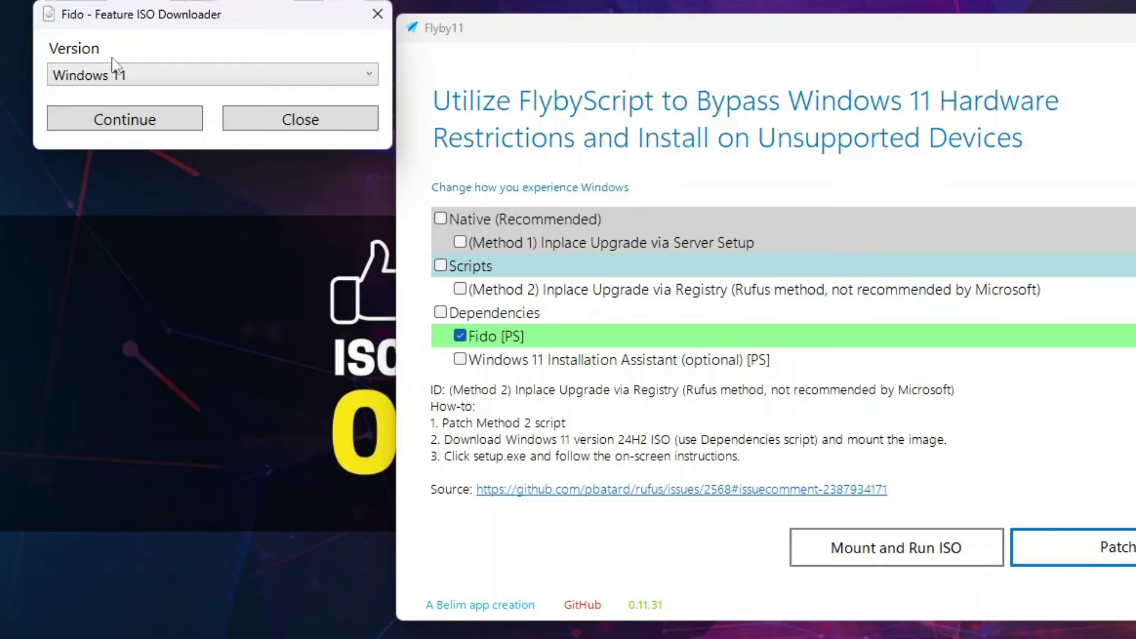
left_click(120, 75)
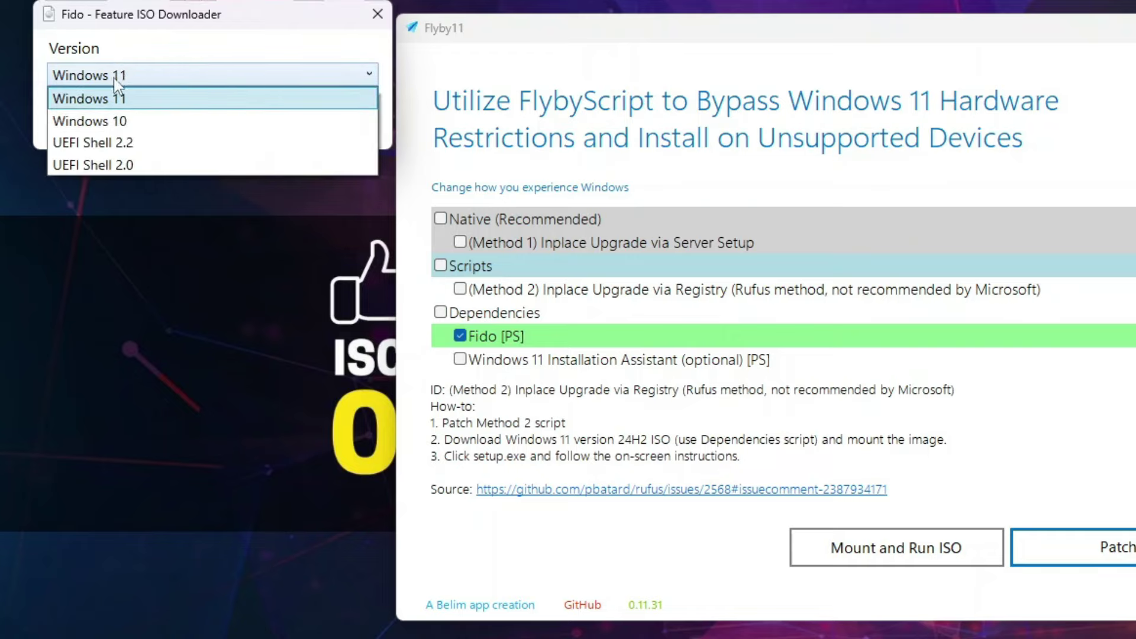
left_click(102, 98)
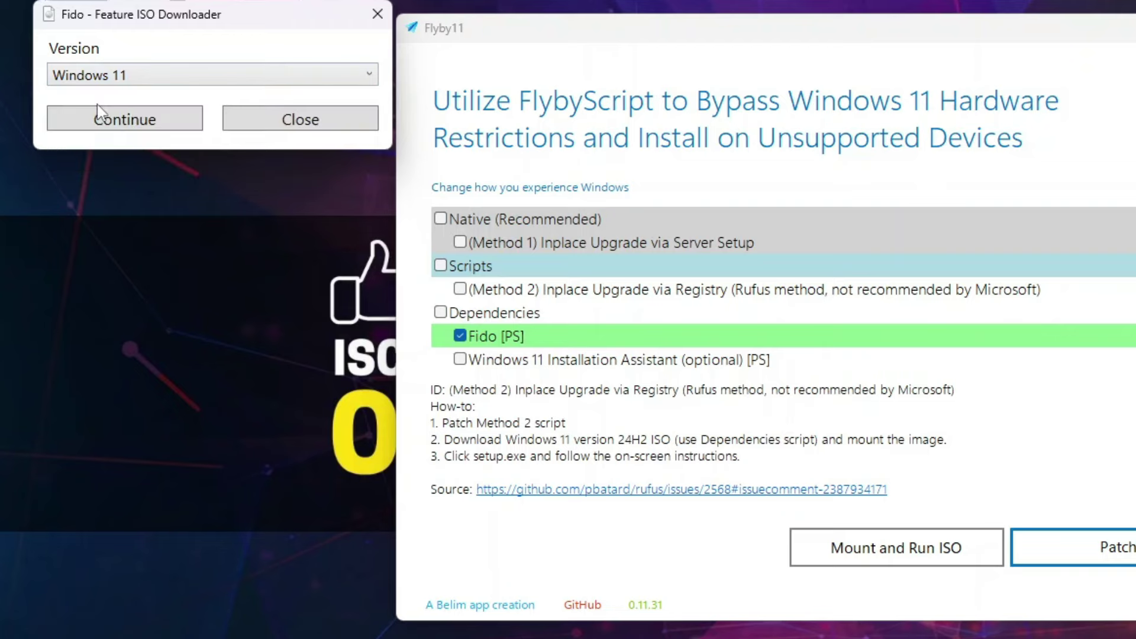
left_click(101, 123)
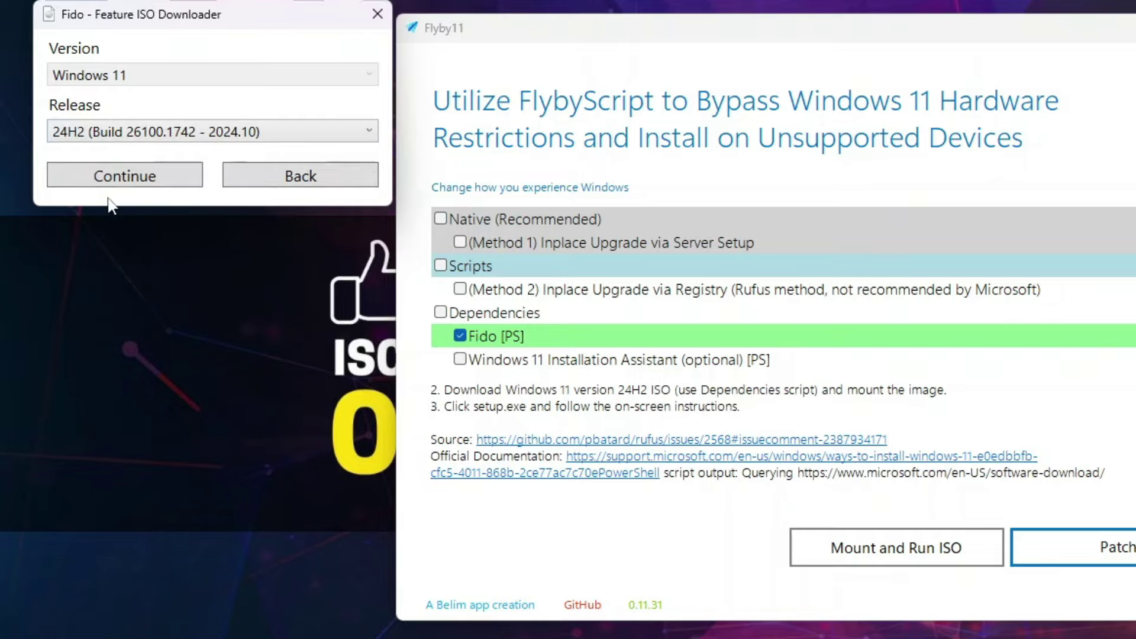
- Confirm release 24H2 (Build 26100.1742 - 2024.10) for the Windows 11 ISO
left_click(109, 137)
left_click(106, 136)
left_click(110, 176)
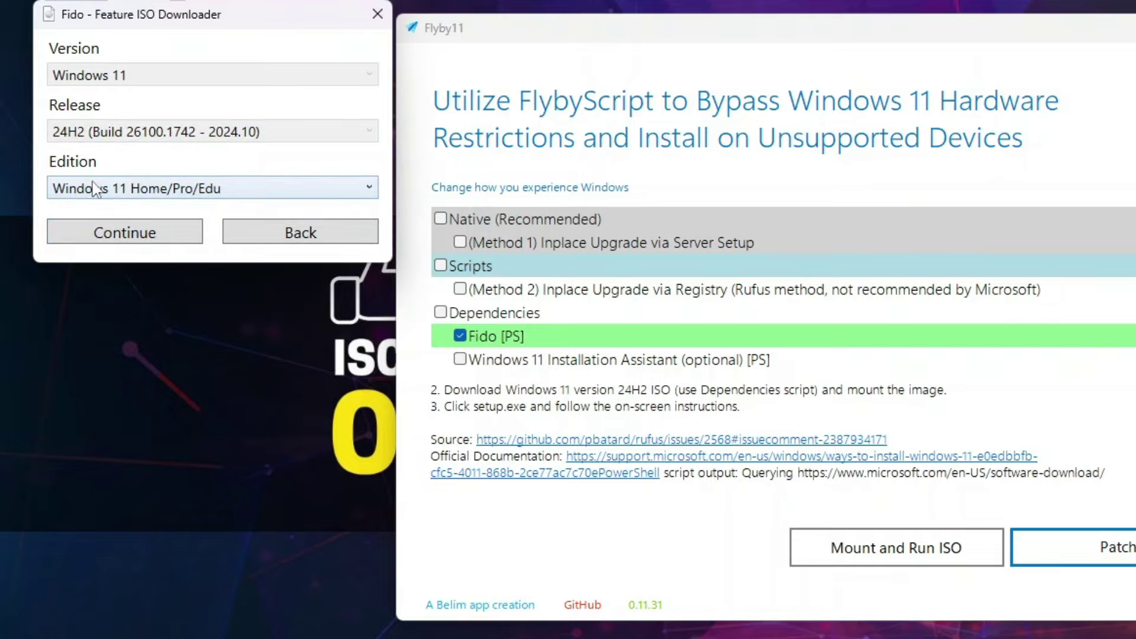
- Try to continue with the Windows 11 Home/Pro/Edu edition in the ISO downloader and dismiss the error dialog
left_click(107, 234)
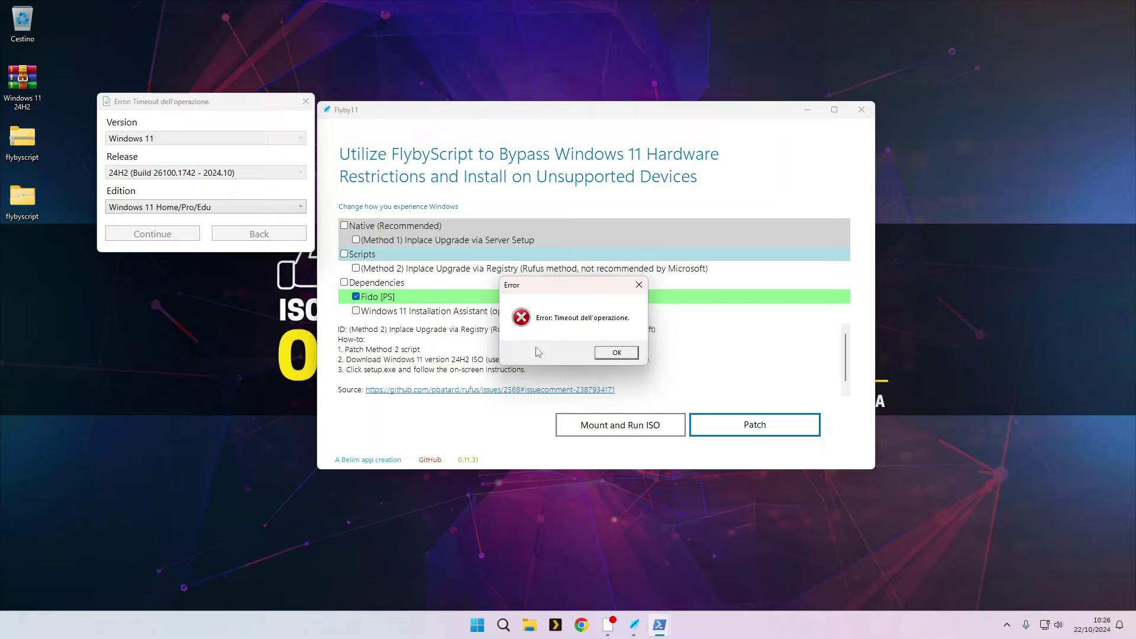
left_click(639, 285)
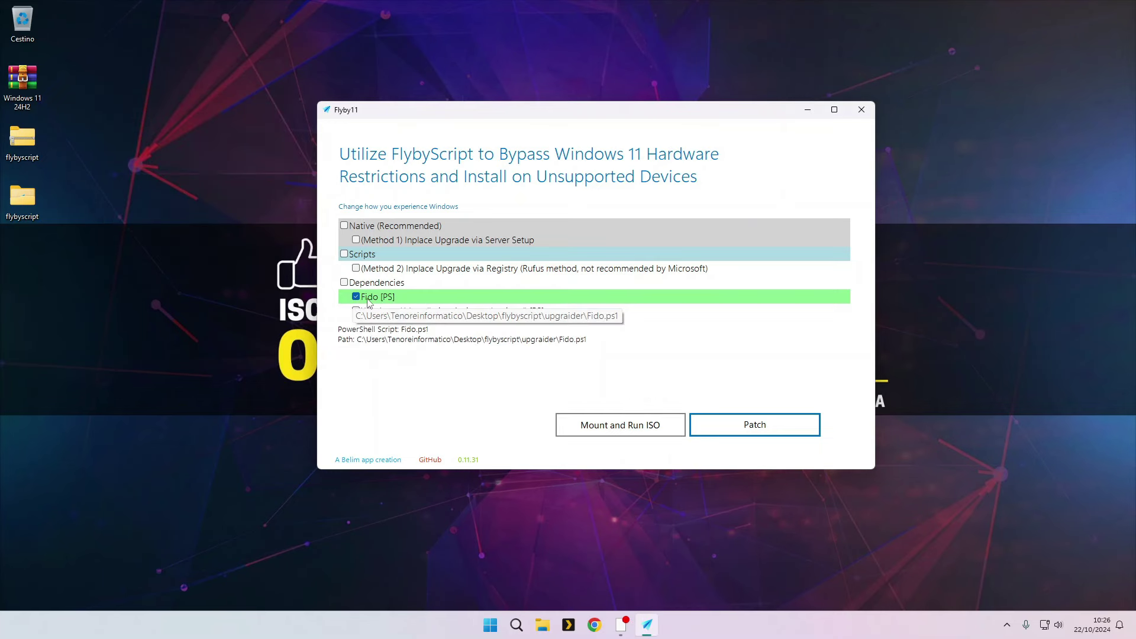
- Run the patch with only the Windows 11 Installation Assistant (optional) dependency enabled in place of Fido
left_click(356, 296)
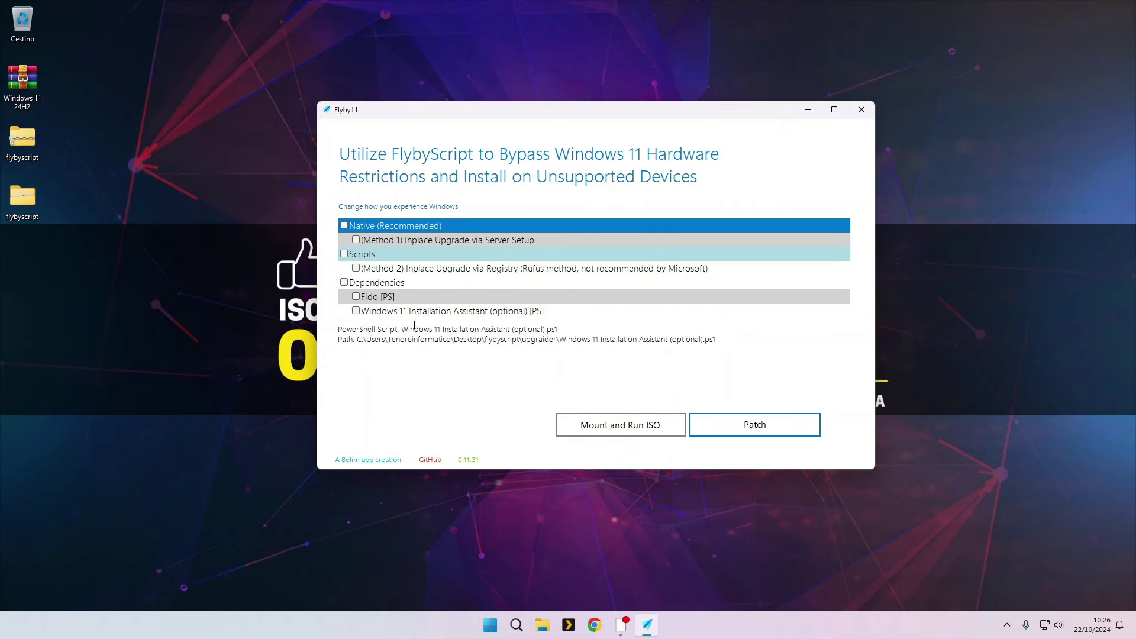
left_click(353, 314)
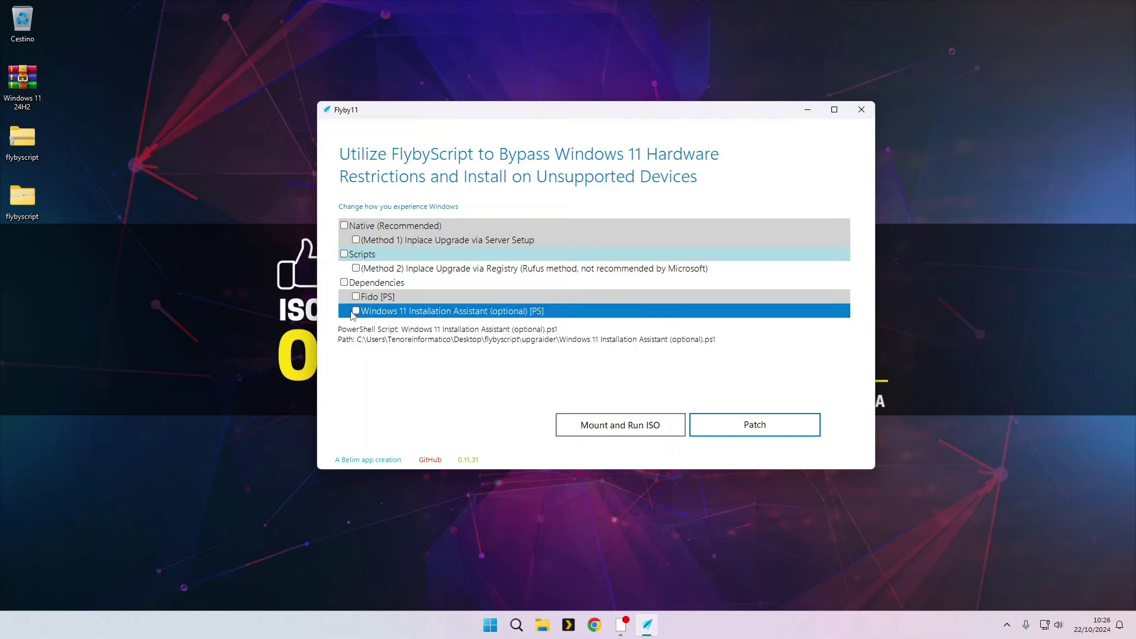
left_click(355, 312)
left_click(744, 431)
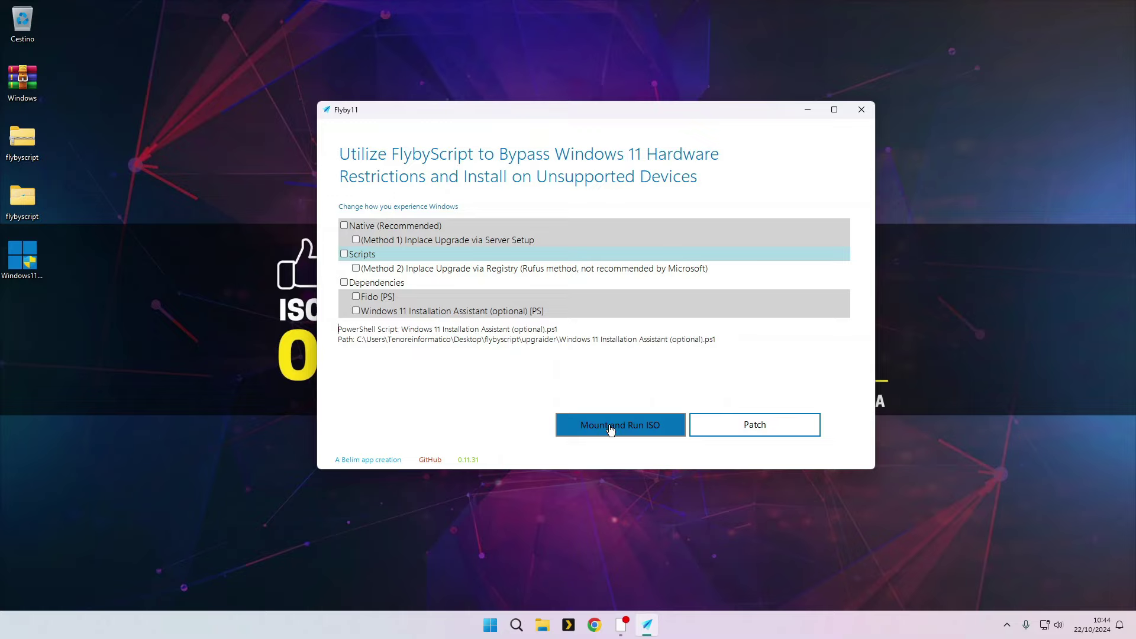
- Mount and run the Windows ISO stored on the desktop and acknowledge the setup information message
left_click(613, 430)
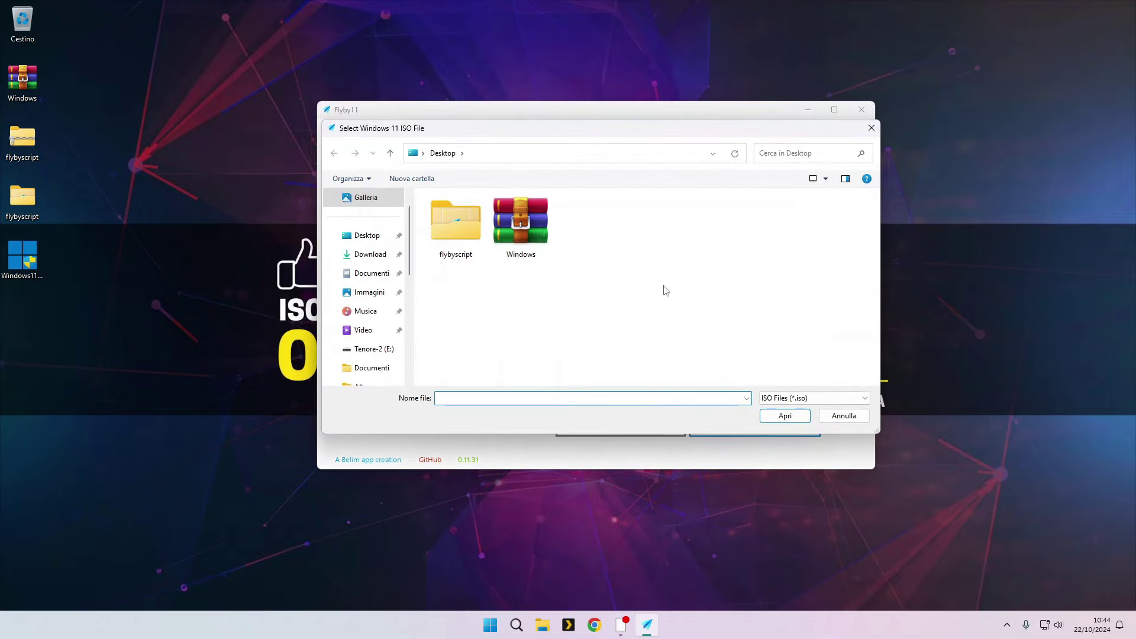
double_click(524, 230)
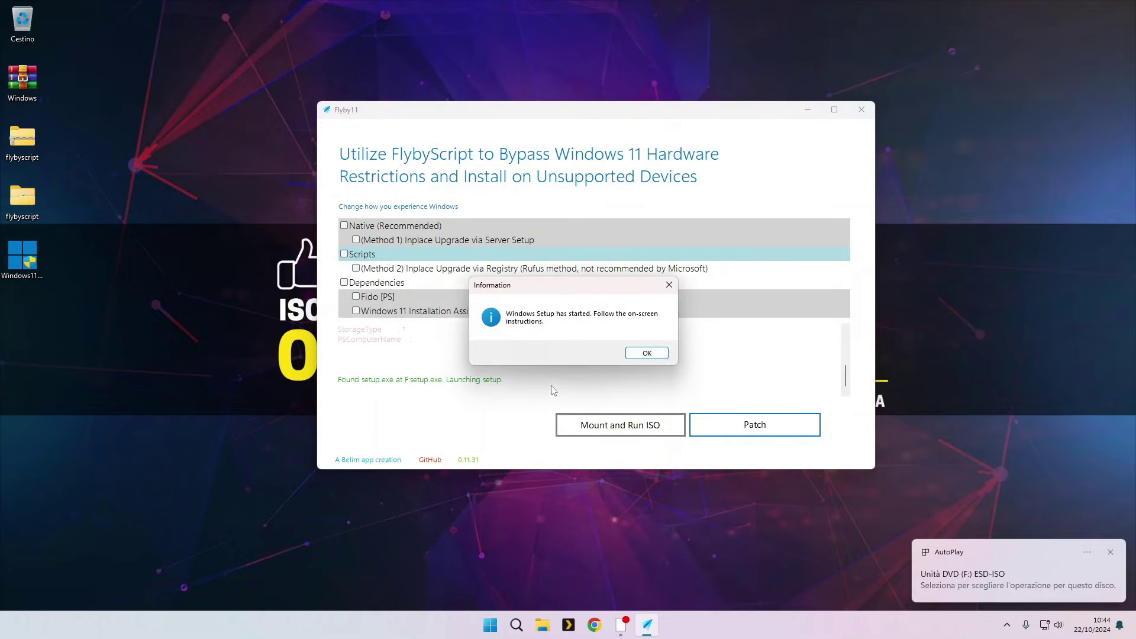
left_click(642, 356)
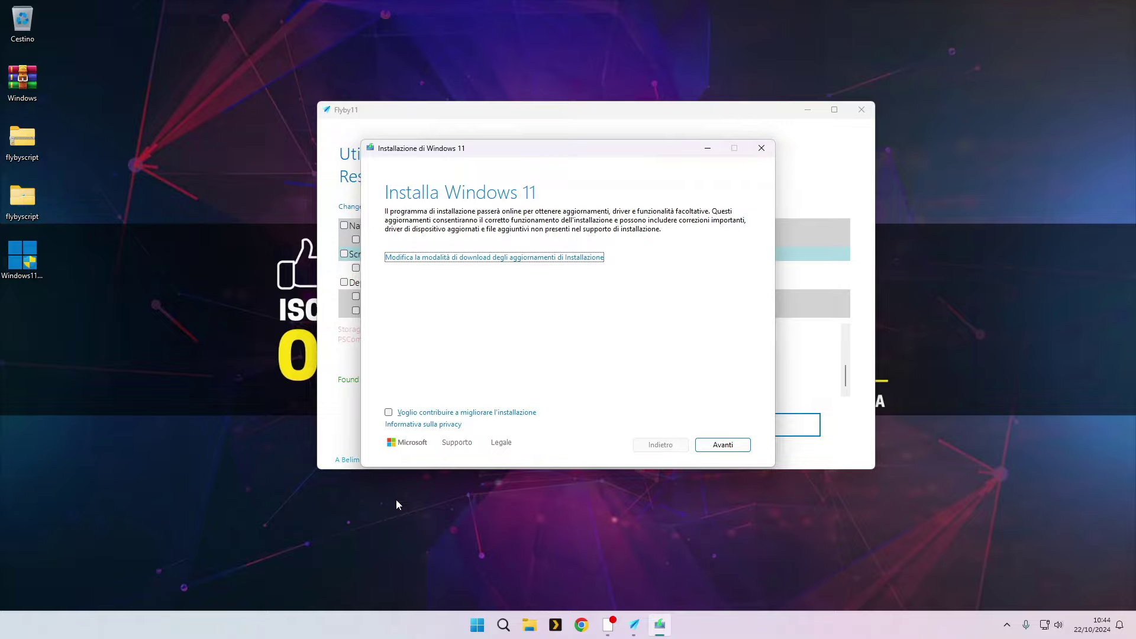
- Switch to File Explorer, launch setup from the mounted ESD-ISO drive (F:) and close the Explorer window
left_click(529, 624)
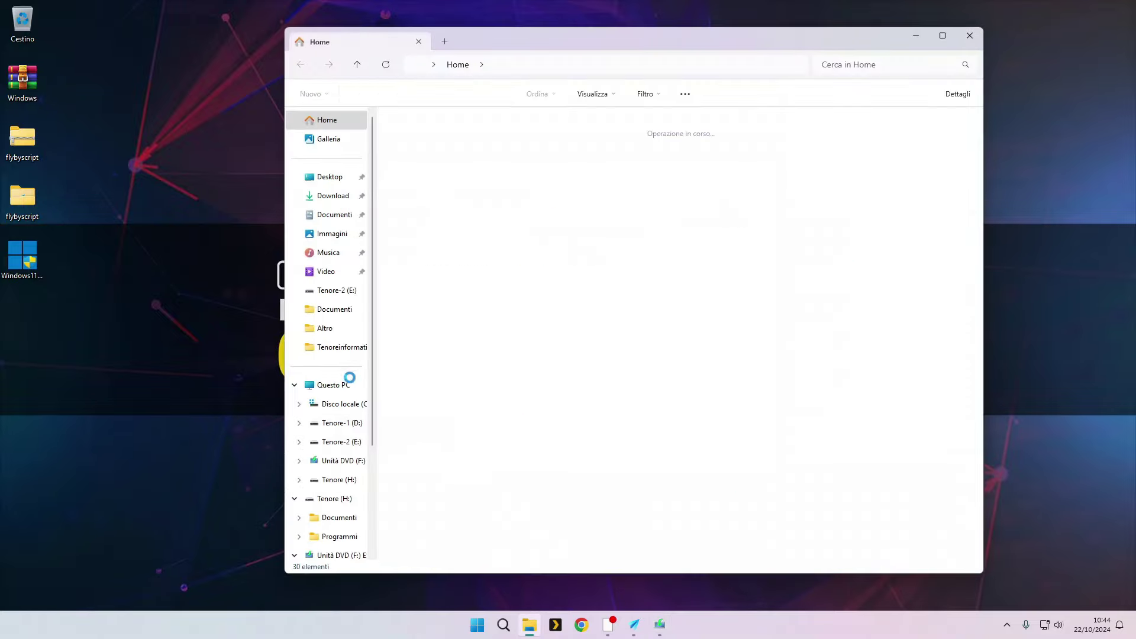
left_click(335, 393)
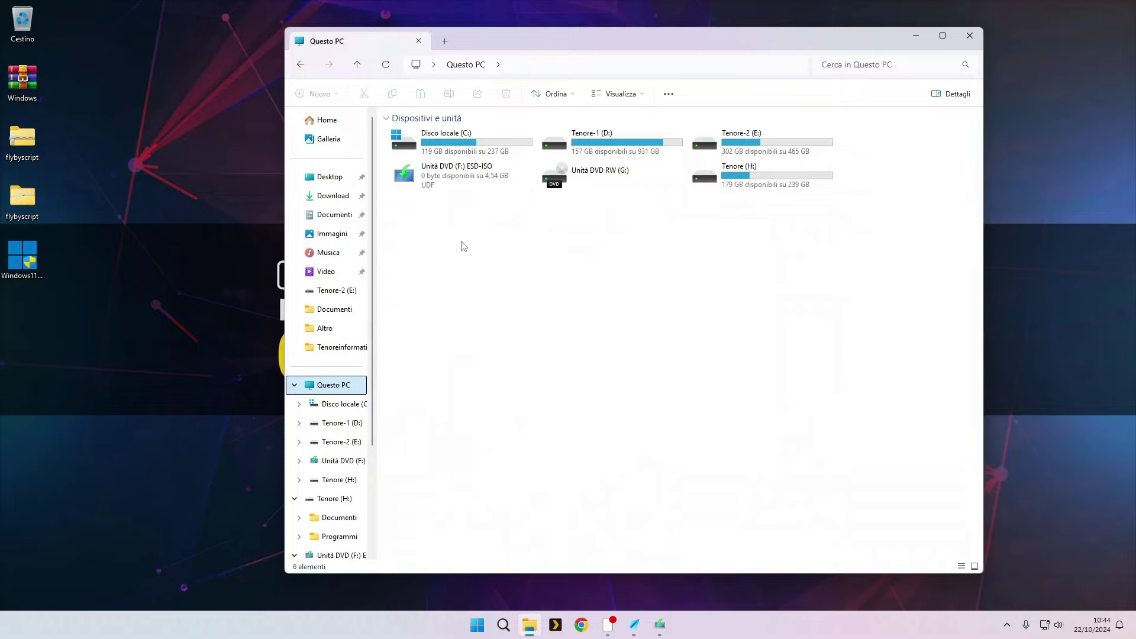
left_click(444, 178)
right_click(445, 179)
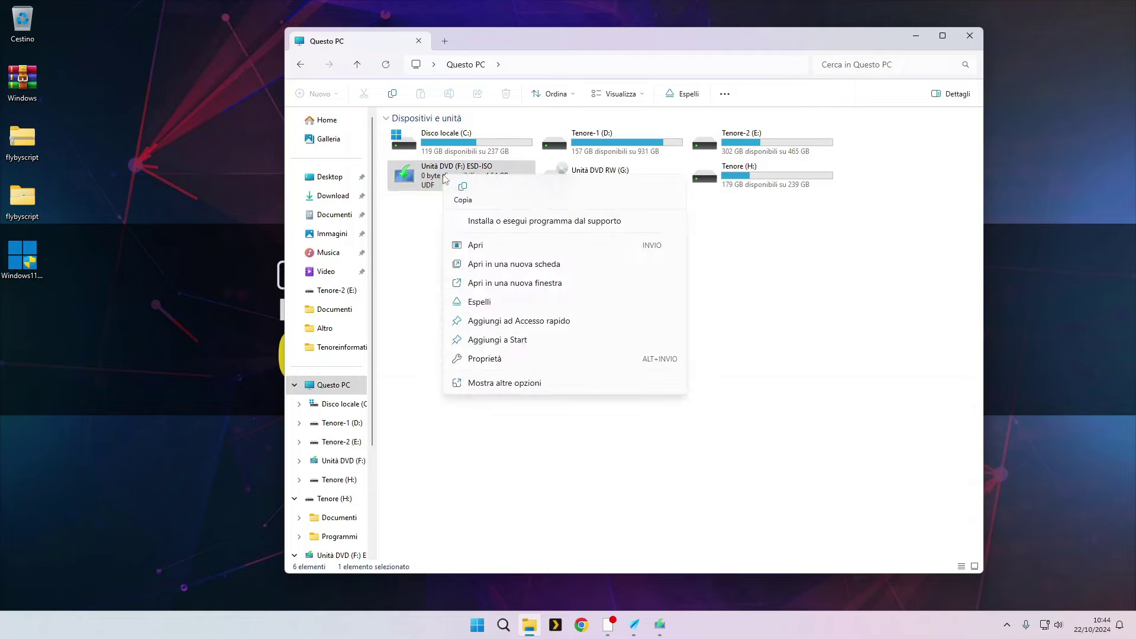
left_click(467, 247)
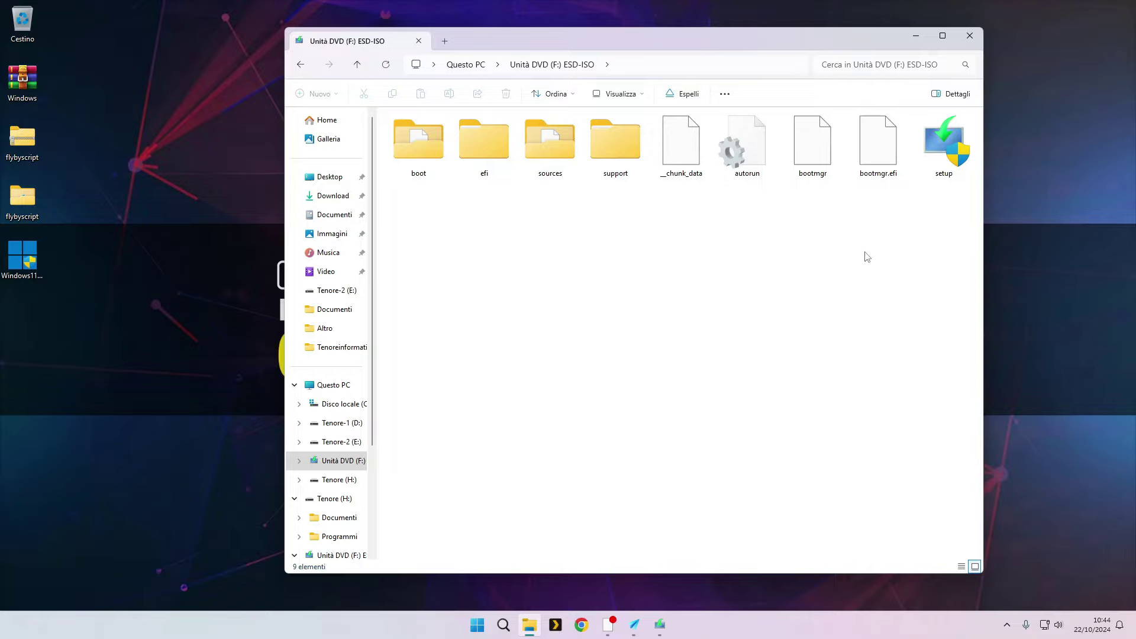
double_click(943, 155)
left_click(970, 36)
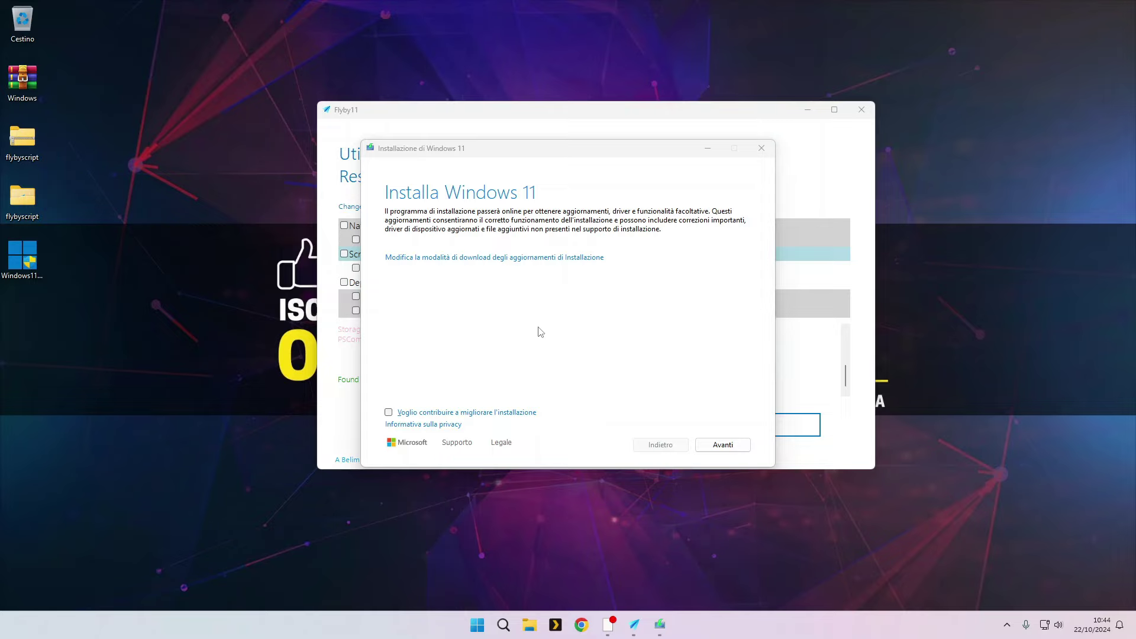
- Cancel the Windows 11 installation wizard and dismiss the setup information message
left_click(762, 148)
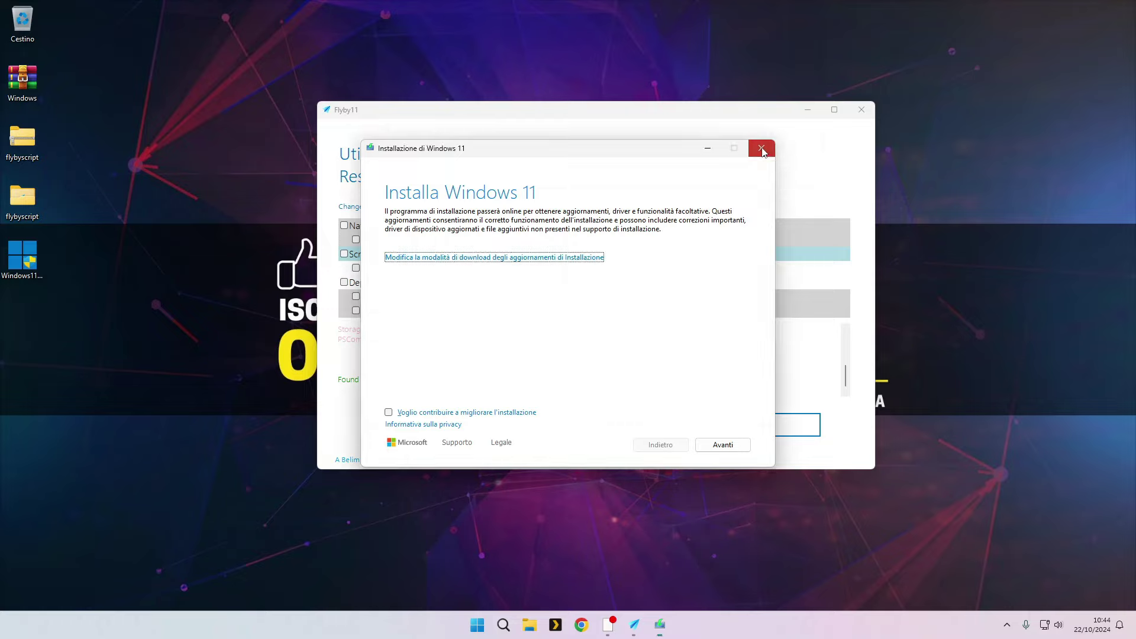
left_click(567, 370)
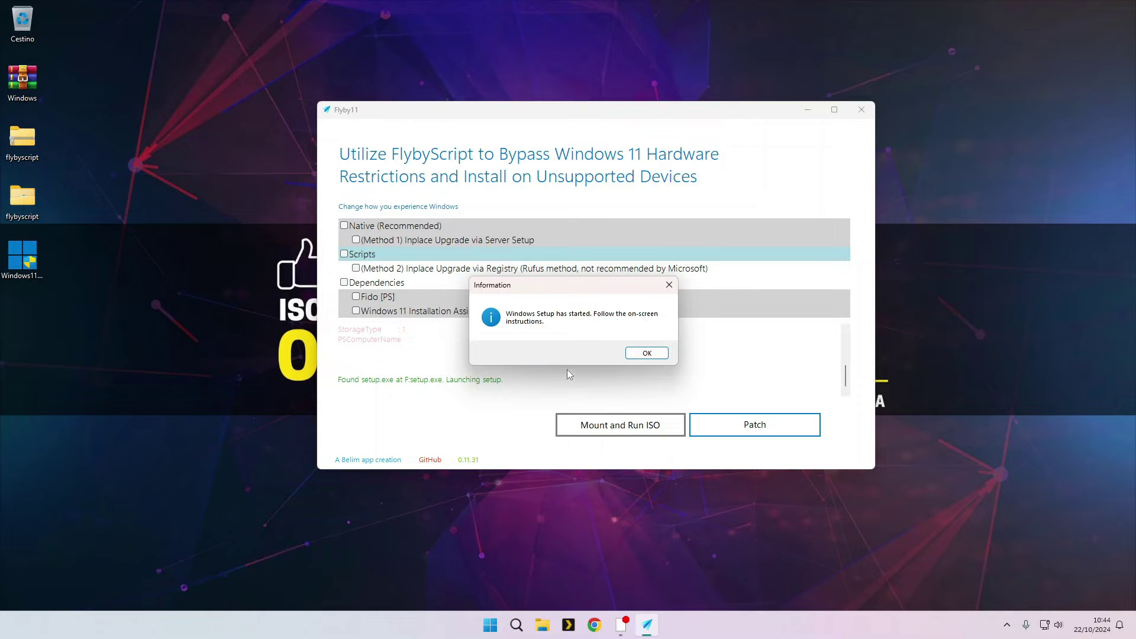
left_click(668, 285)
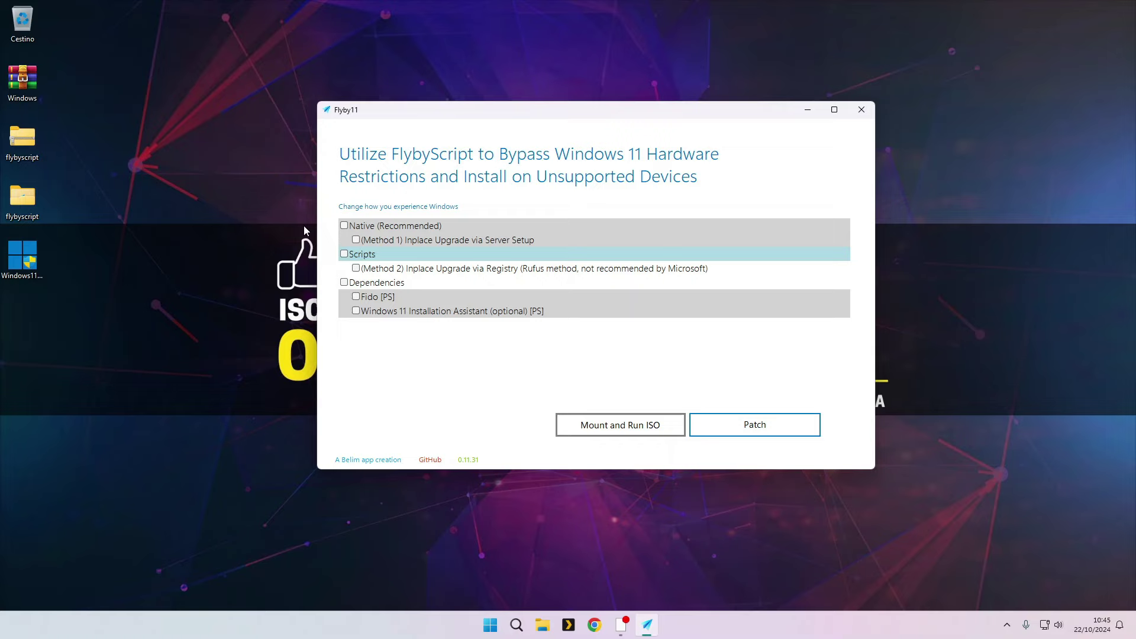
- Run the patch with Method 1 (Inplace Upgrade via Server Setup) enabled and close the Fido ISO downloader
left_click(355, 239)
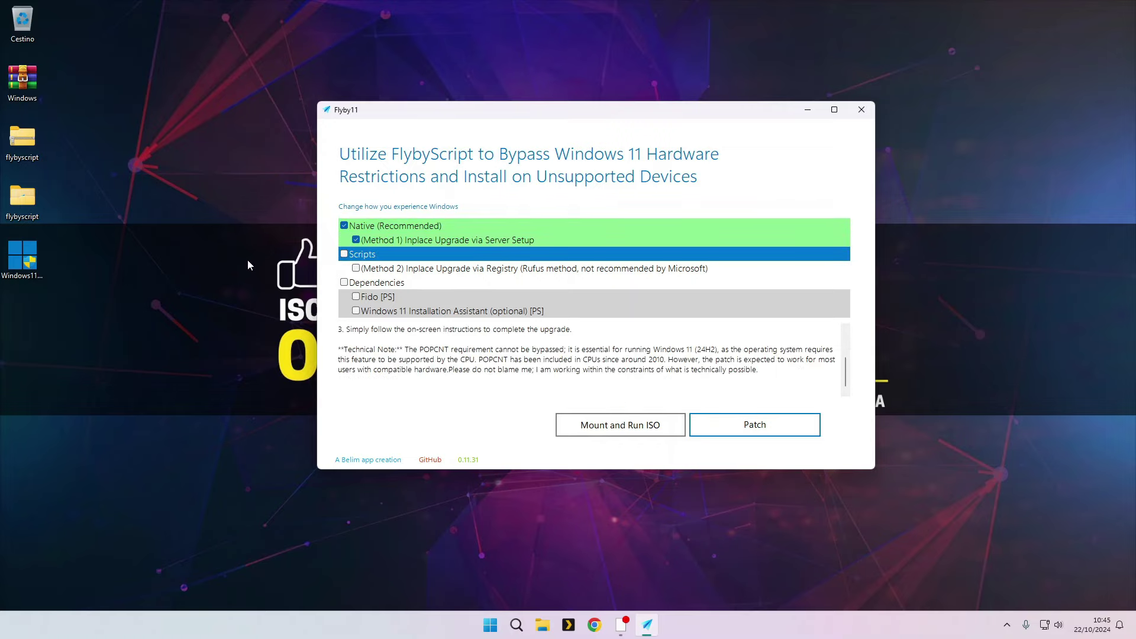
left_click(753, 425)
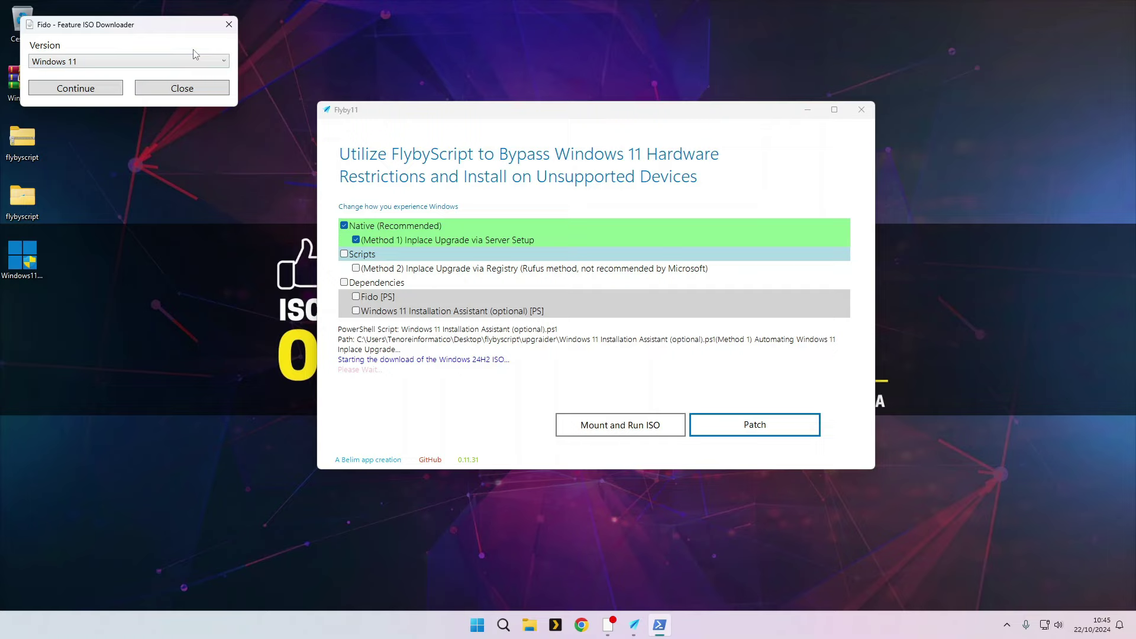
left_click(228, 25)
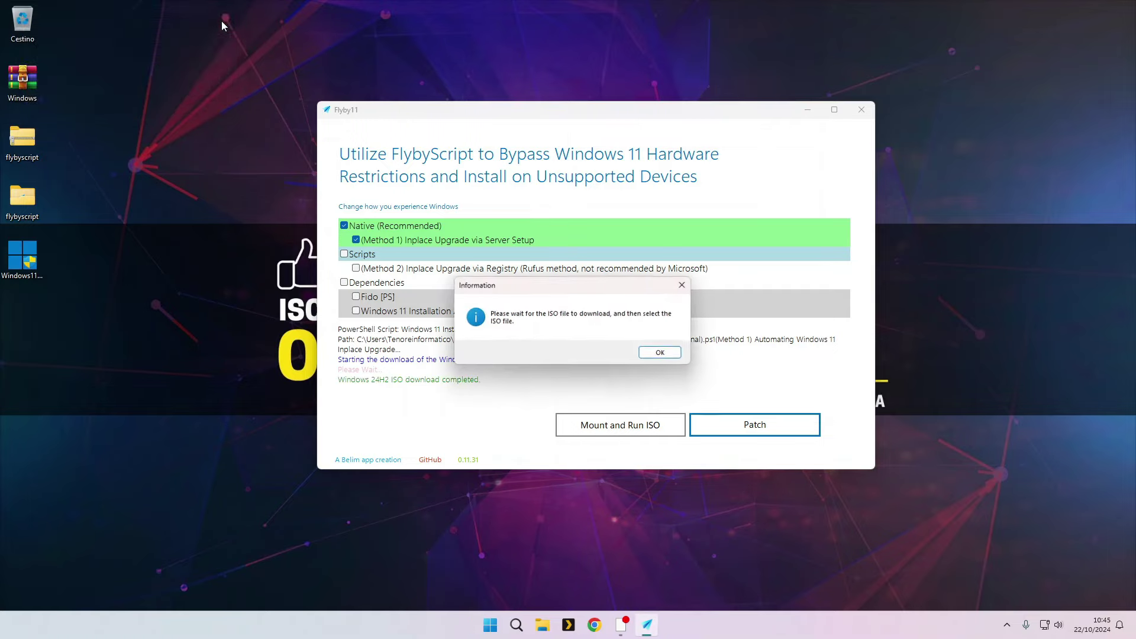
- Choose the Windows ISO on the desktop as the 24H2 image to launch the Windows Server setup
left_click(657, 353)
left_click(616, 355)
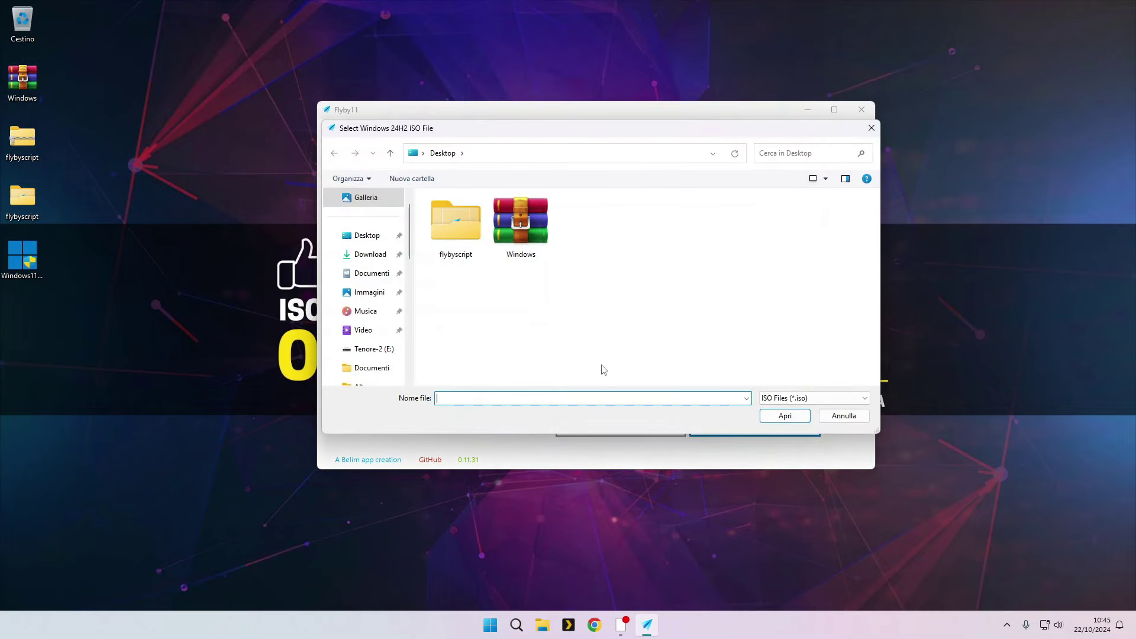
double_click(520, 238)
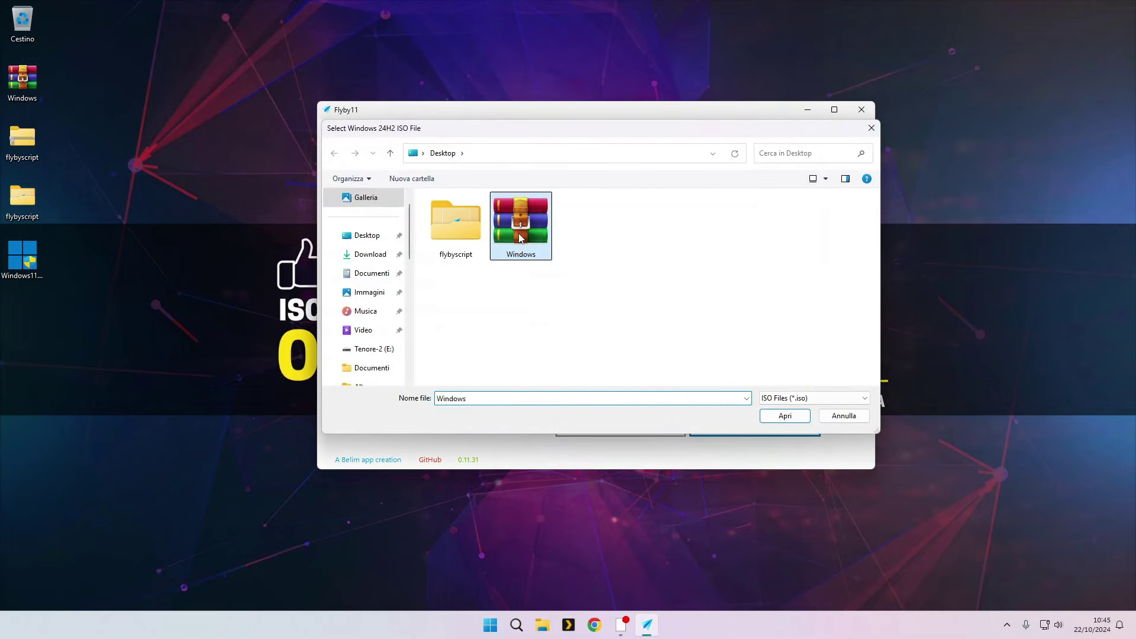
left_click(655, 355)
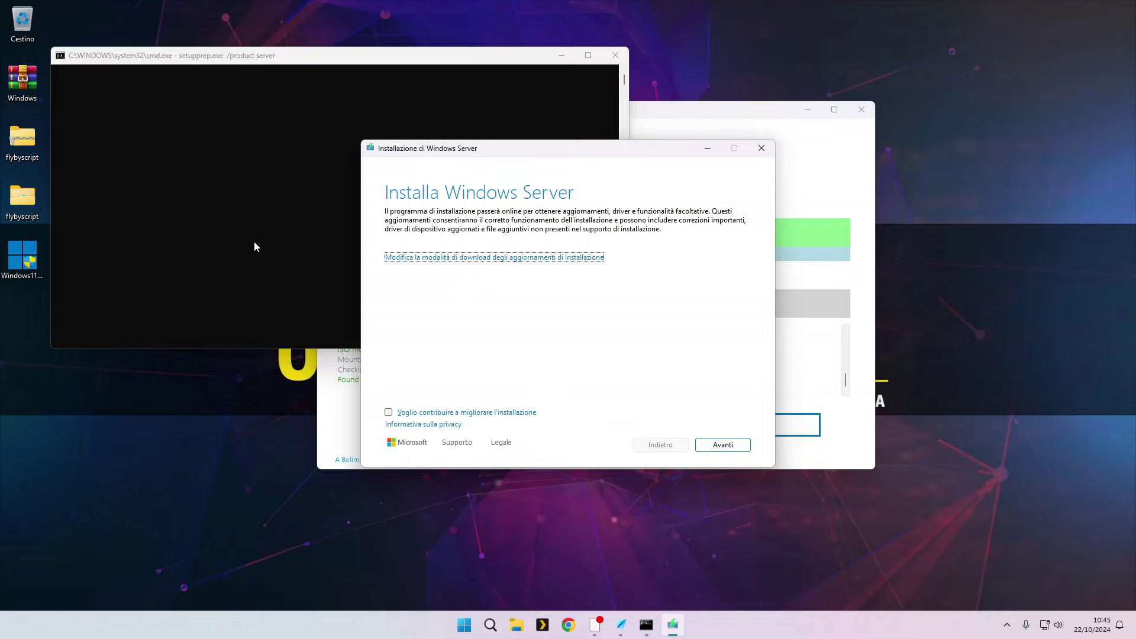
- Accept the licence terms in the Windows Server setup and choose to keep files, settings and apps
left_click(728, 446)
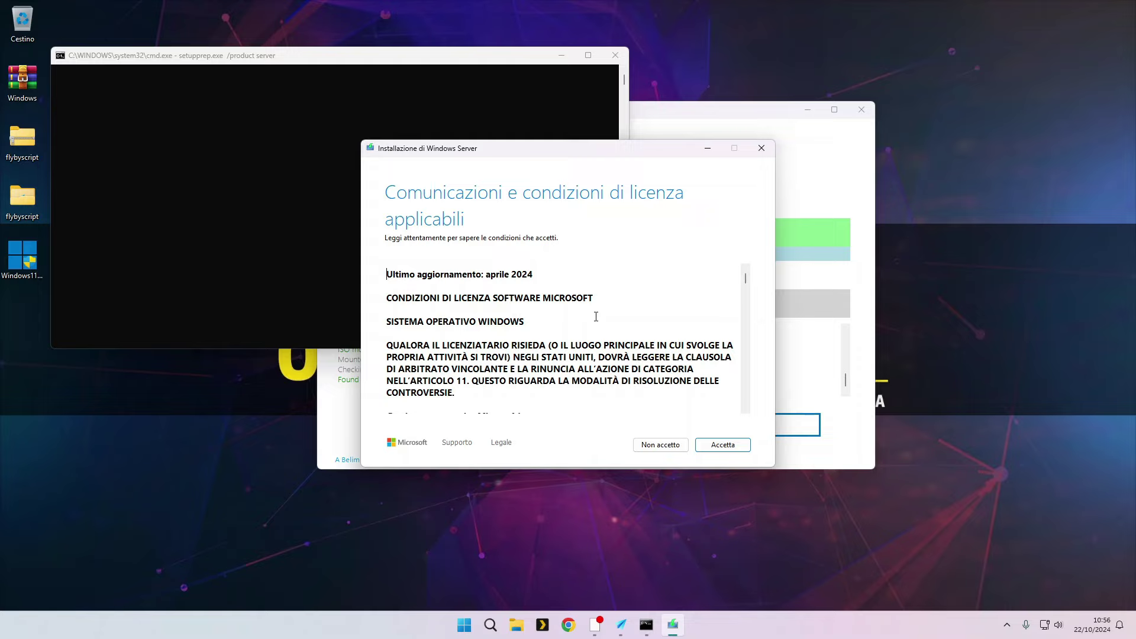
left_click(710, 450)
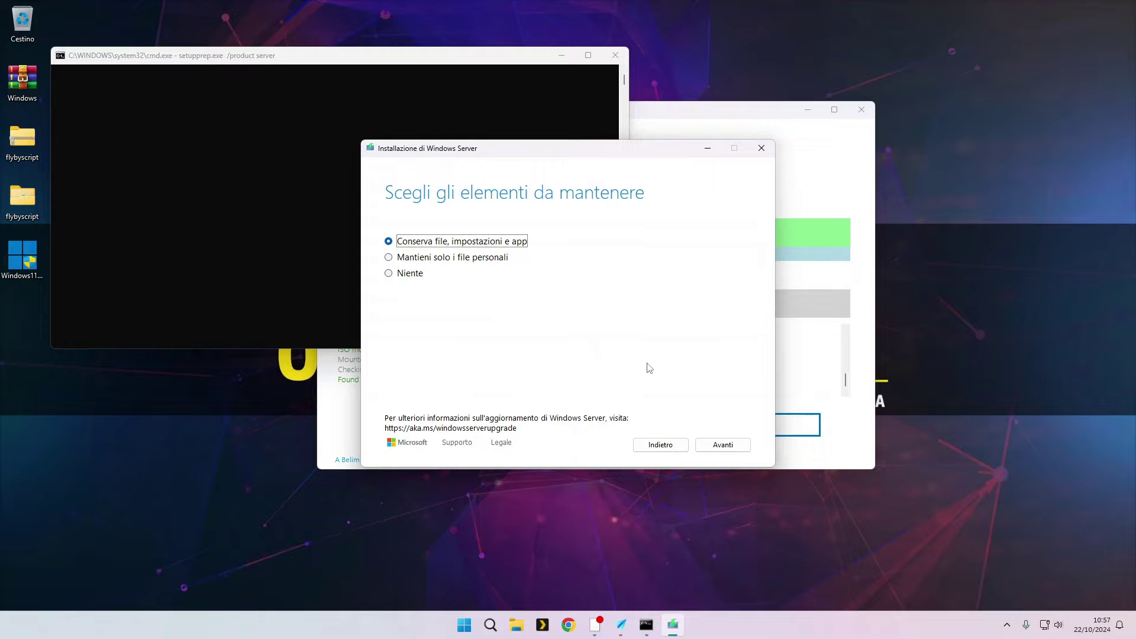
left_click(721, 451)
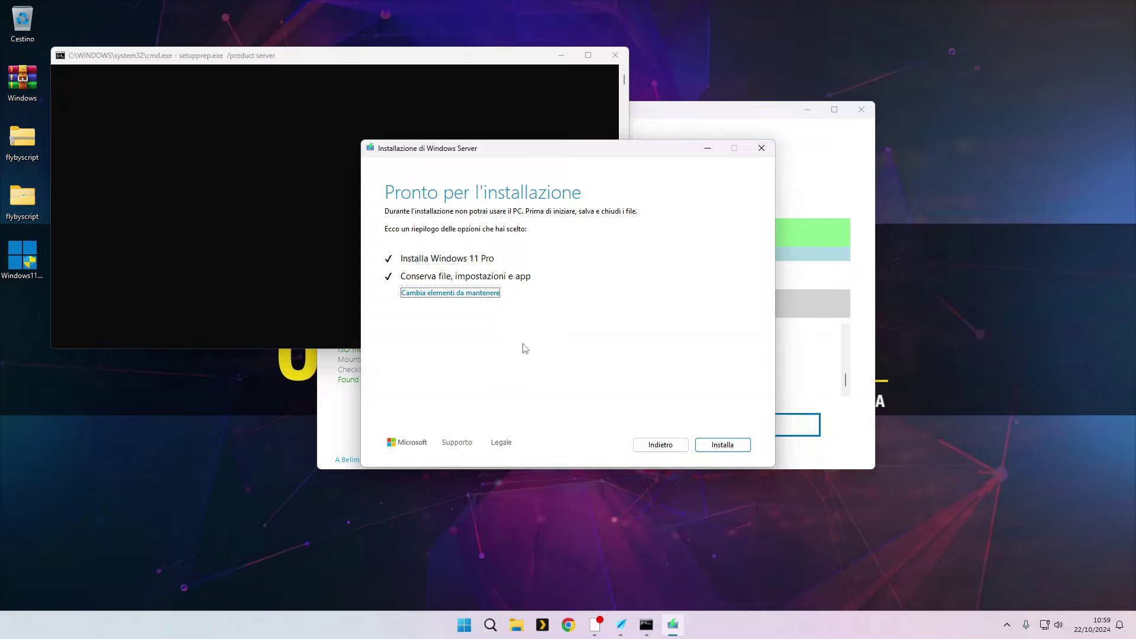
- Cancel the Windows Server installation without installing, closing its command window and the remaining information message
left_click(762, 148)
left_click(567, 367)
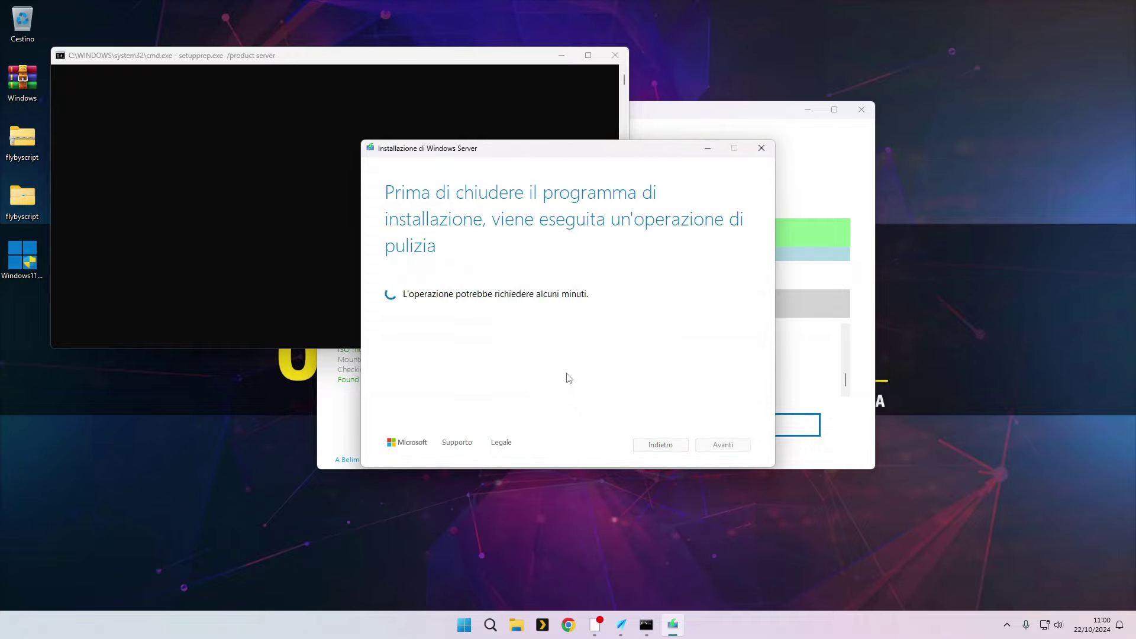
left_click(613, 55)
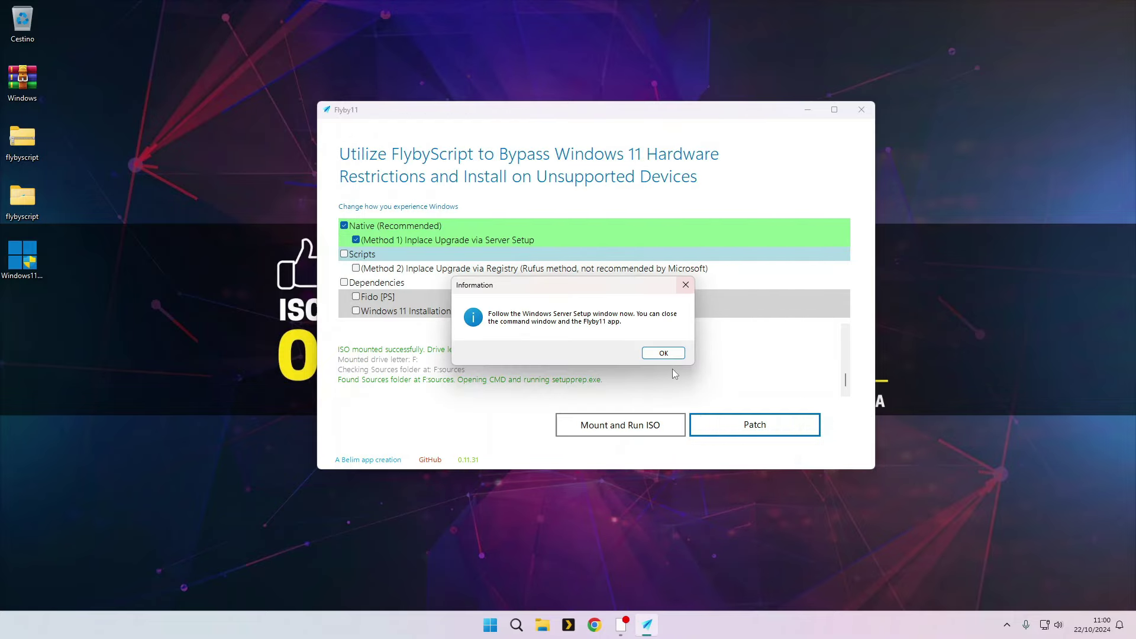
left_click(665, 356)
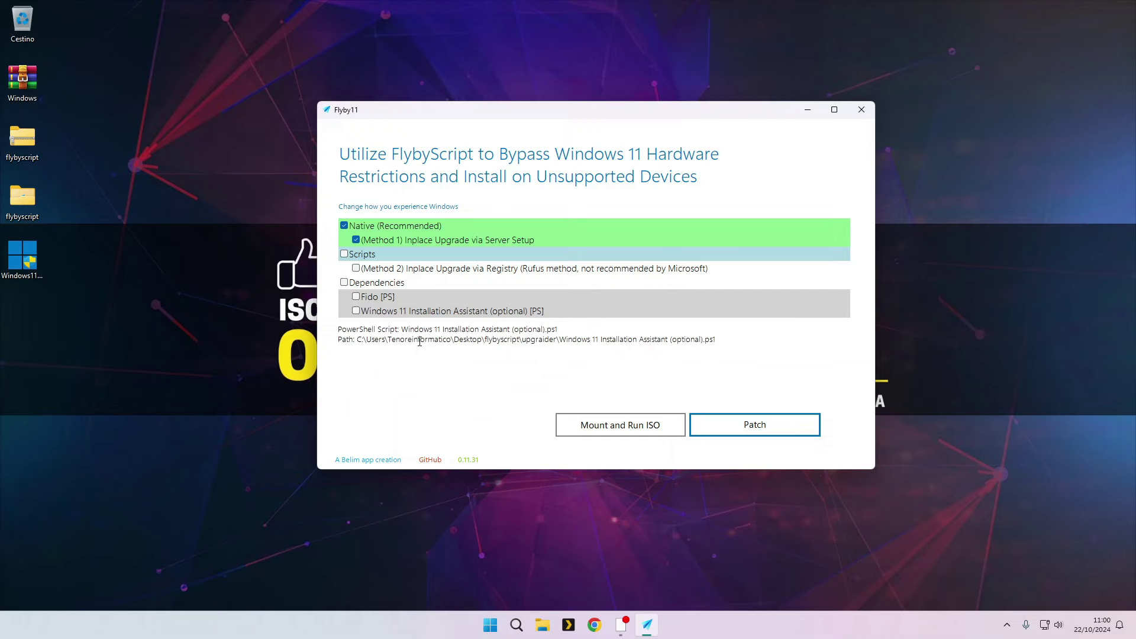
- Enable Method 2 (Inplace Upgrade via Registry) alongside Method 1 and run the patch
mouse_move(349, 271)
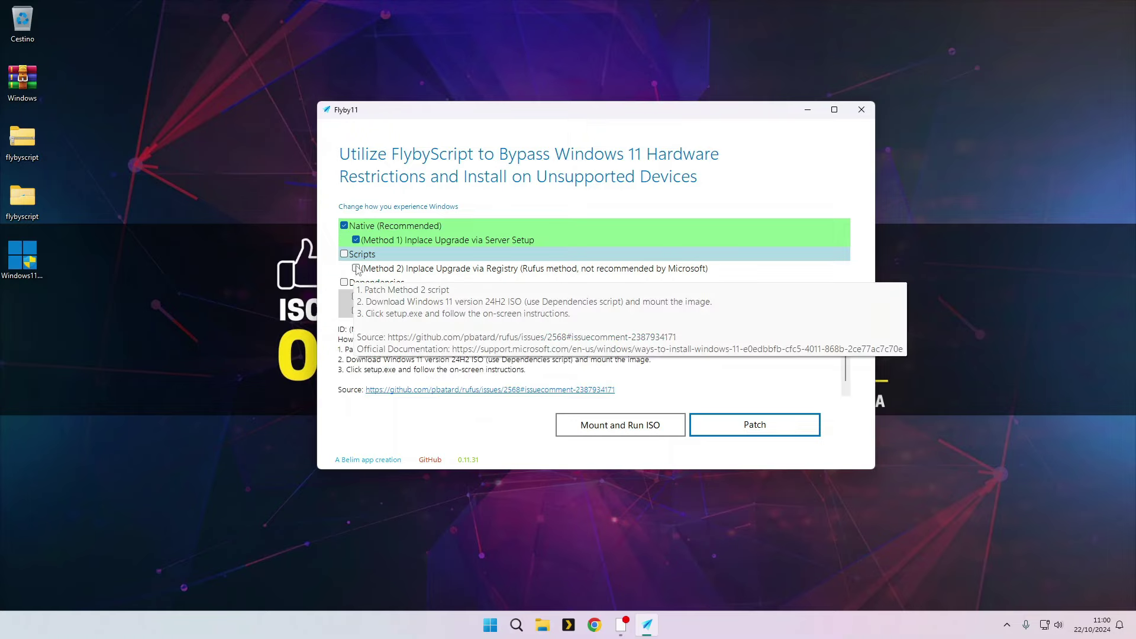
left_click(356, 269)
mouse_move(381, 300)
mouse_move(376, 276)
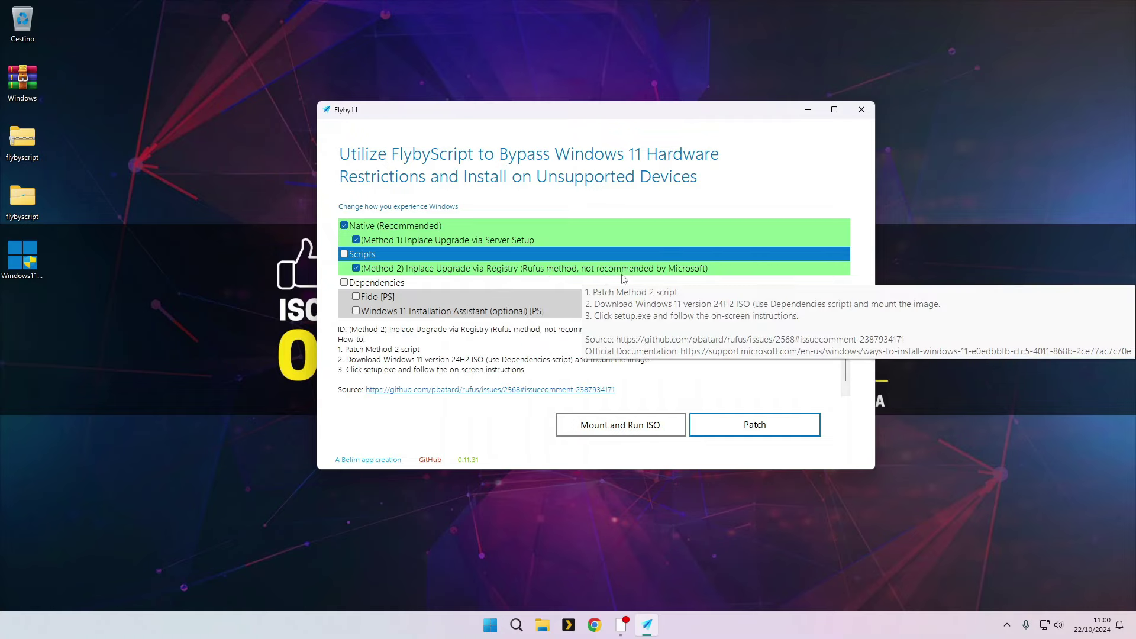
left_click(755, 430)
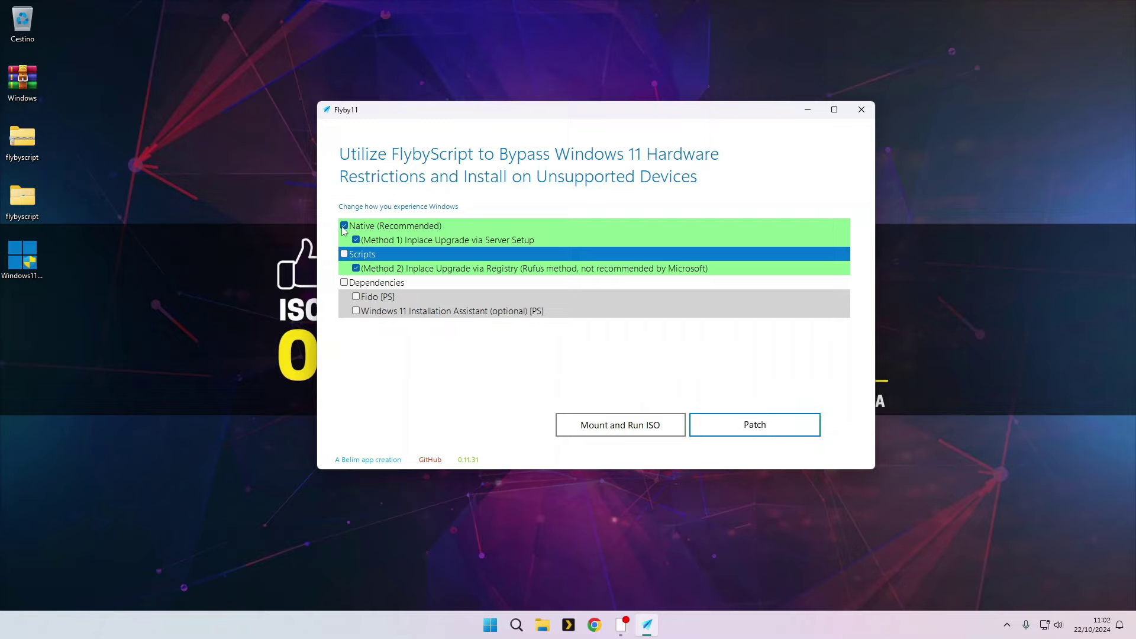
- Disable the Native (Recommended) group and Method 1, leaving only Method 2 (Inplace Upgrade via Registry) enabled
left_click(345, 226)
left_click(355, 240)
mouse_move(644, 275)
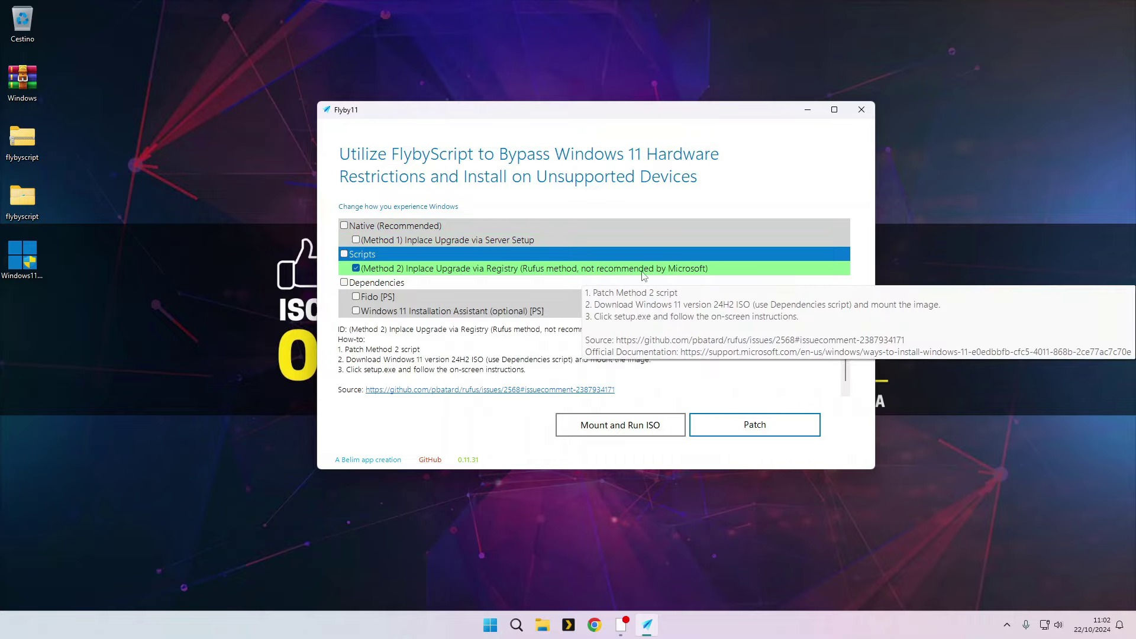